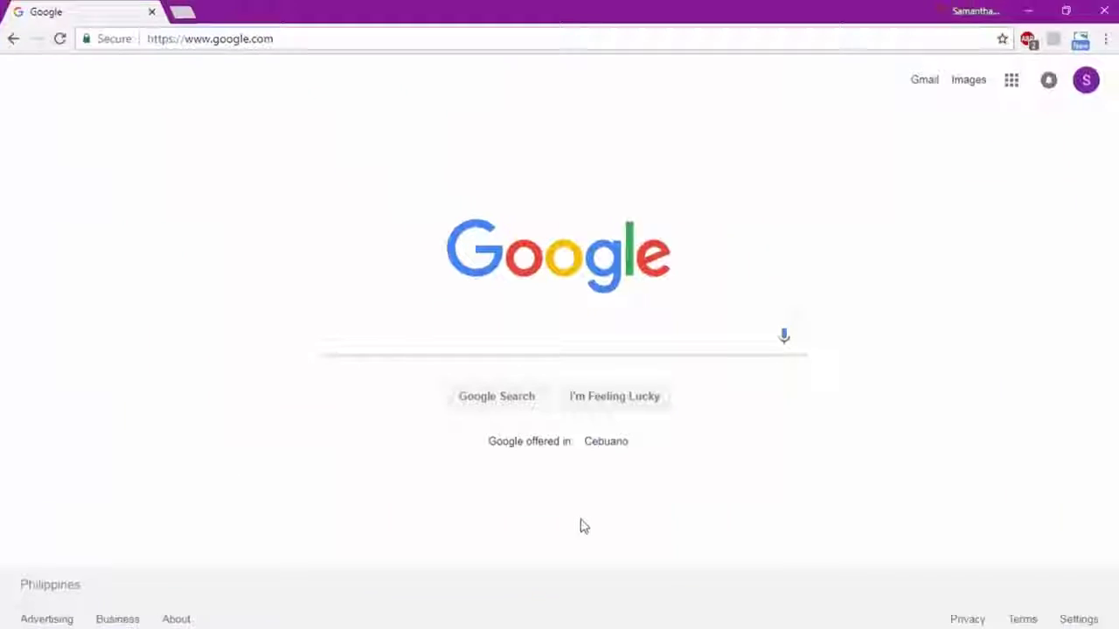
# Step: Load the SalveoWorld shop at shop.salveoworld.com in Chrome
pyautogui.click(298, 45)
pyautogui.write('shop.salveoworld')
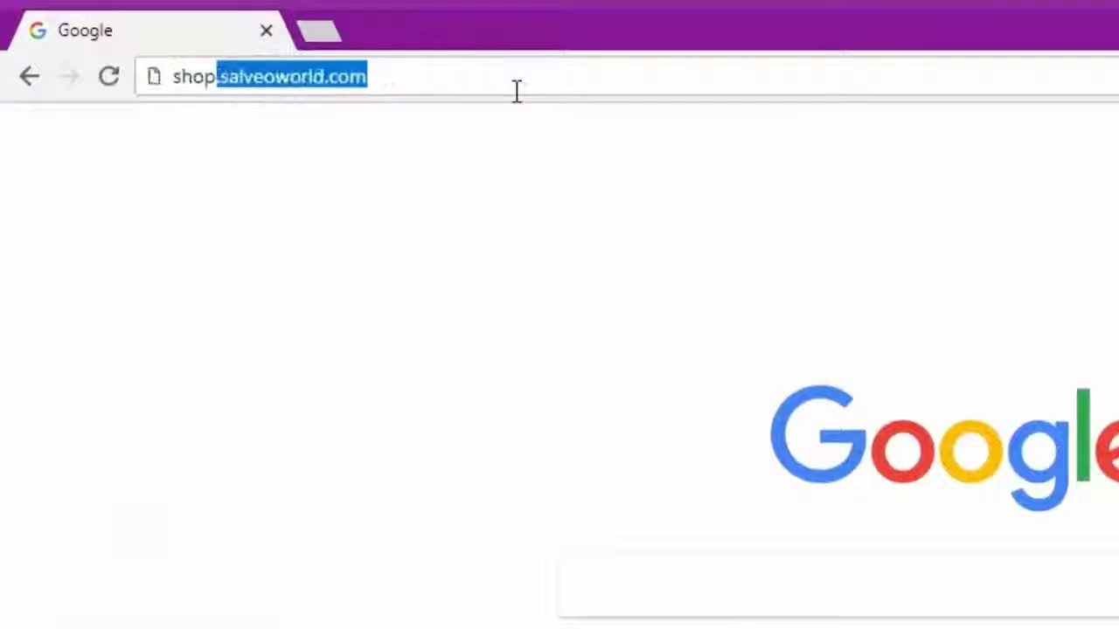
pyautogui.press('Return')
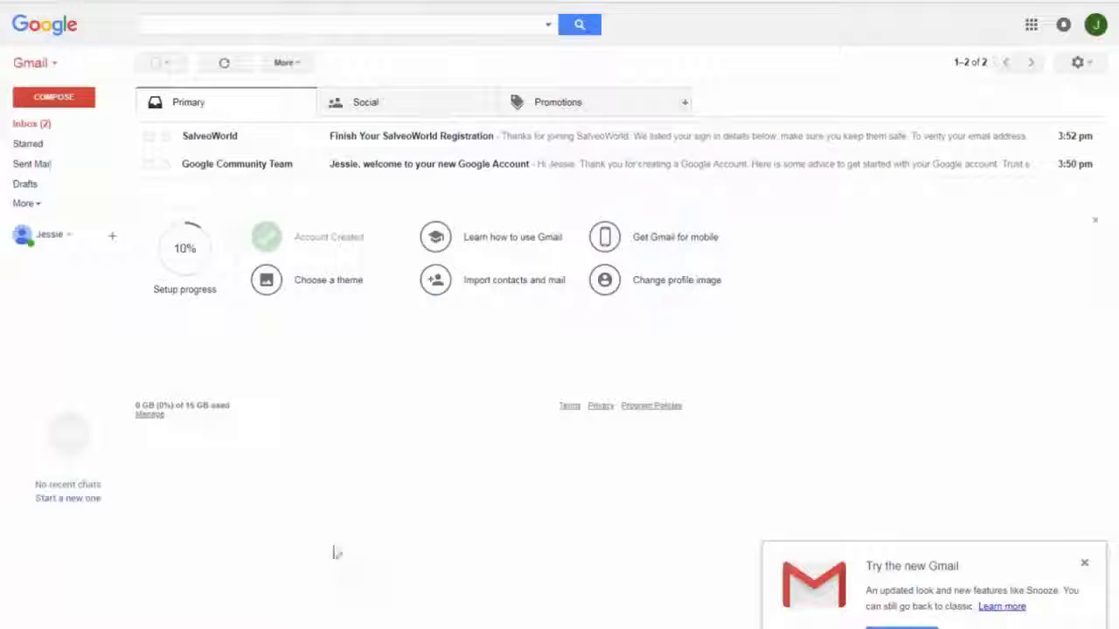
# Step: Open the 'Finish Your SalveoWorld Registration' email in the Gmail inbox
pyautogui.click(245, 142)
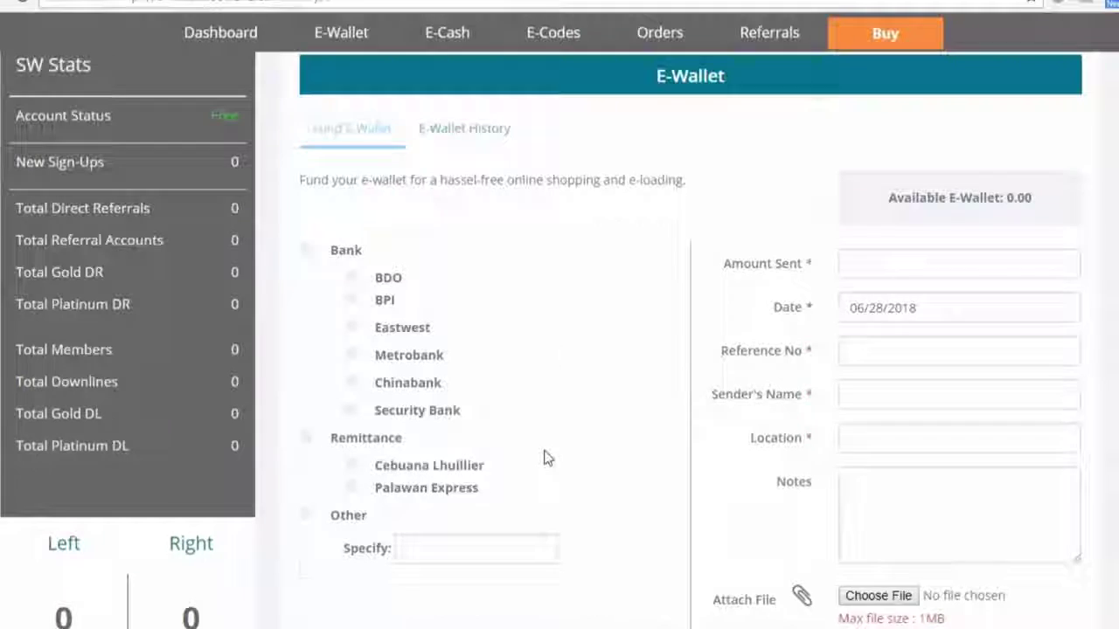
pyautogui.scroll(-2, 544, 457)
# Step: Pick Remittance as the funding method and settle on Cebuana Lhuillier over Palawan Express
pyautogui.scroll(1, 547, 458)
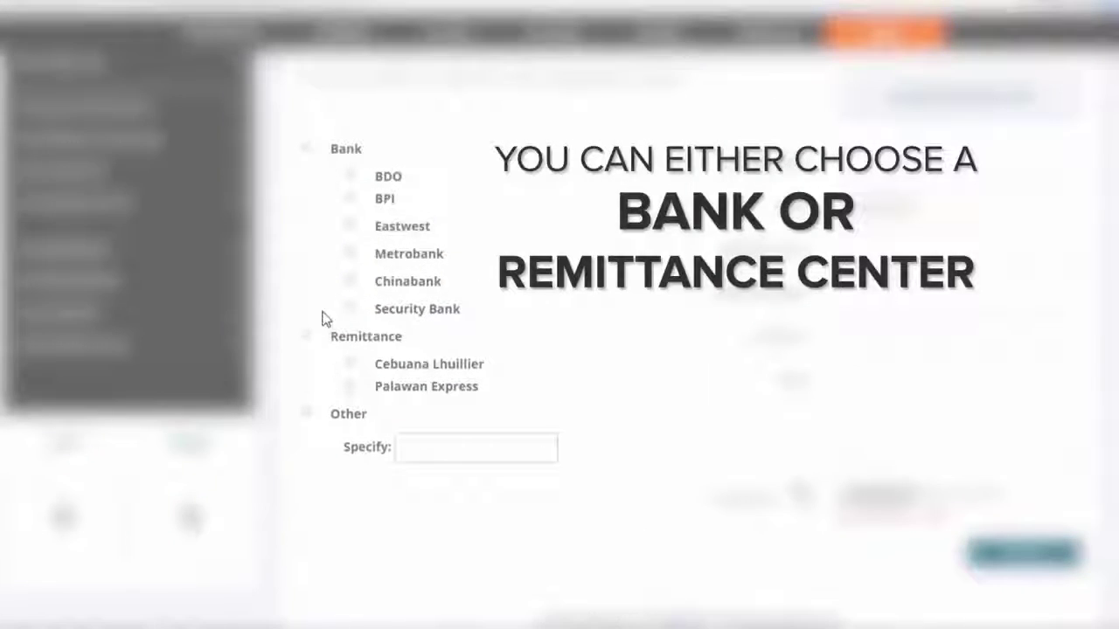
pyautogui.click(307, 336)
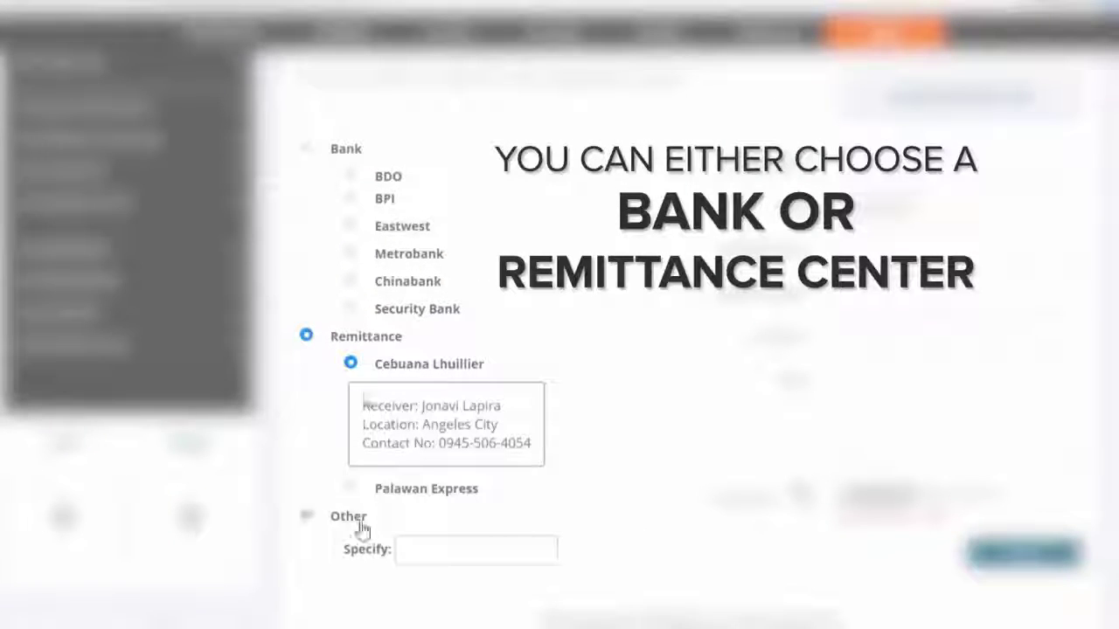
pyautogui.click(353, 489)
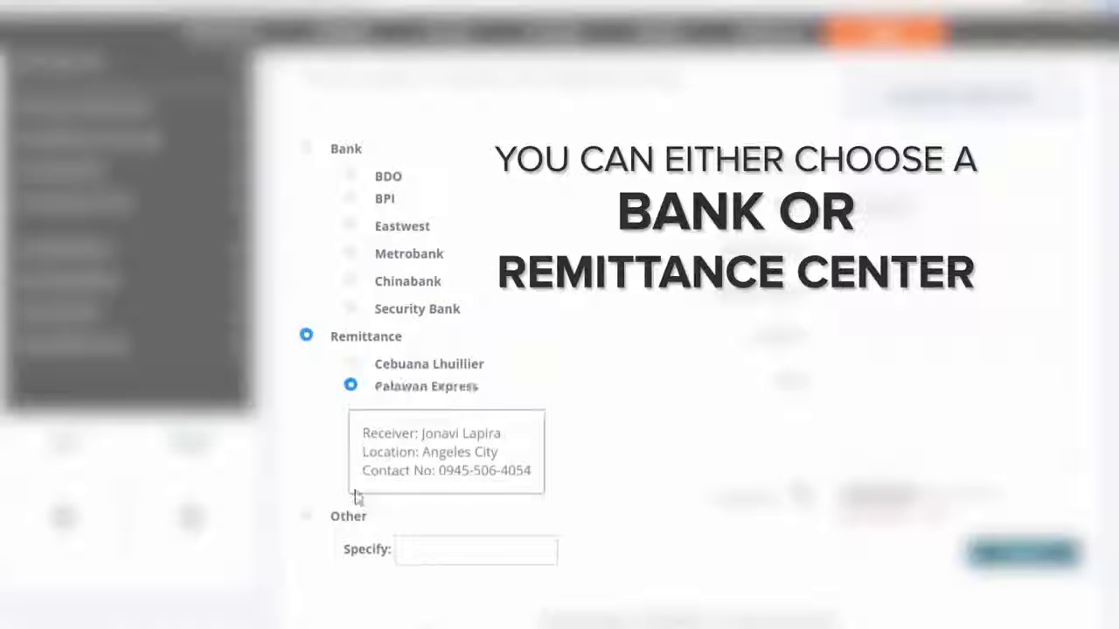
pyautogui.click(359, 365)
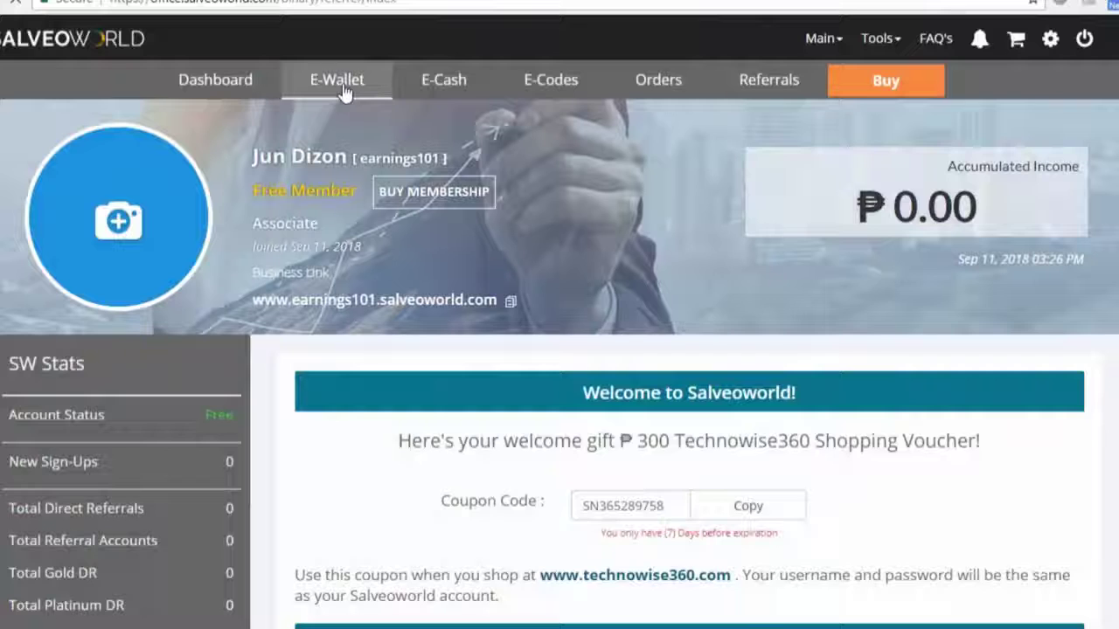
# Step: Fill the Cebuana Lhuillier remittance form with amount 5,000, date 09/11/2018, sender, Angeles City, and receipt photo
pyautogui.click(342, 84)
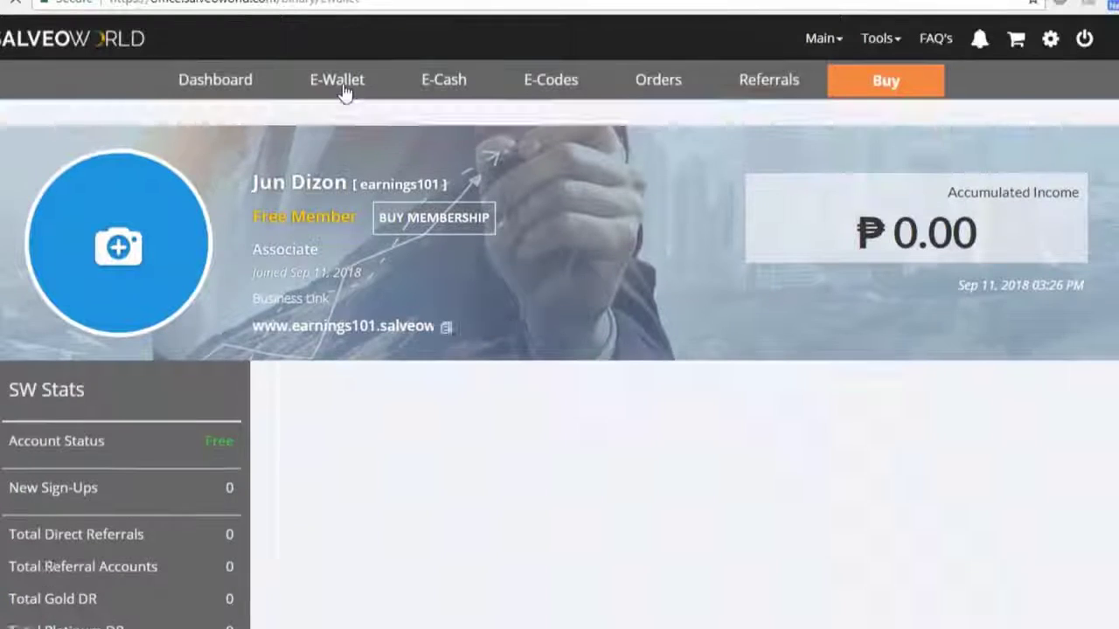
pyautogui.scroll(-3, 626, 487)
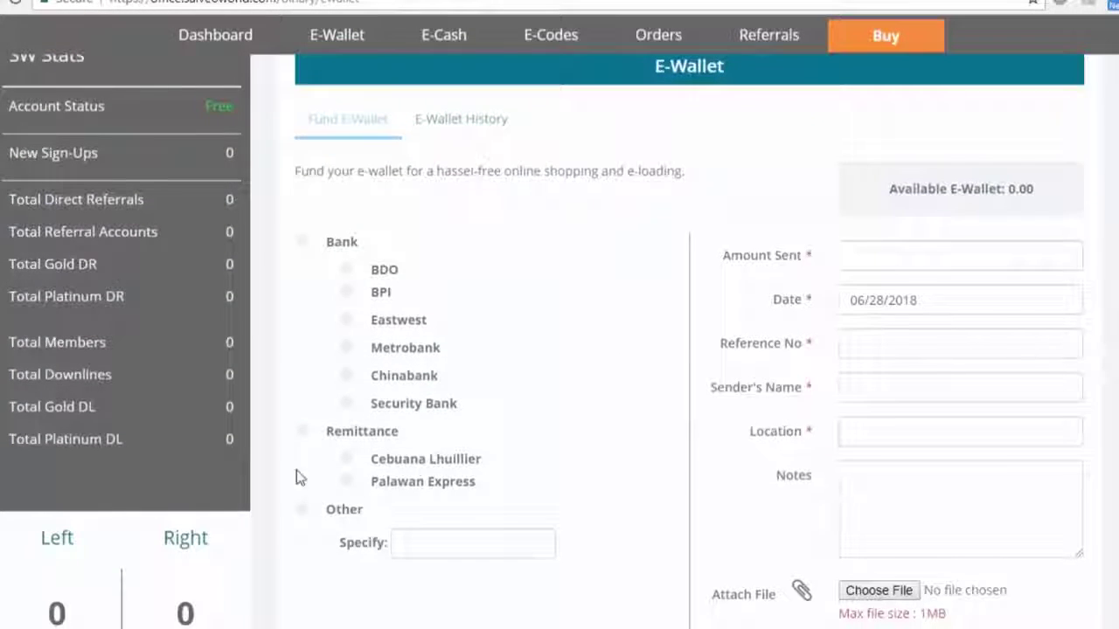
pyautogui.click(316, 437)
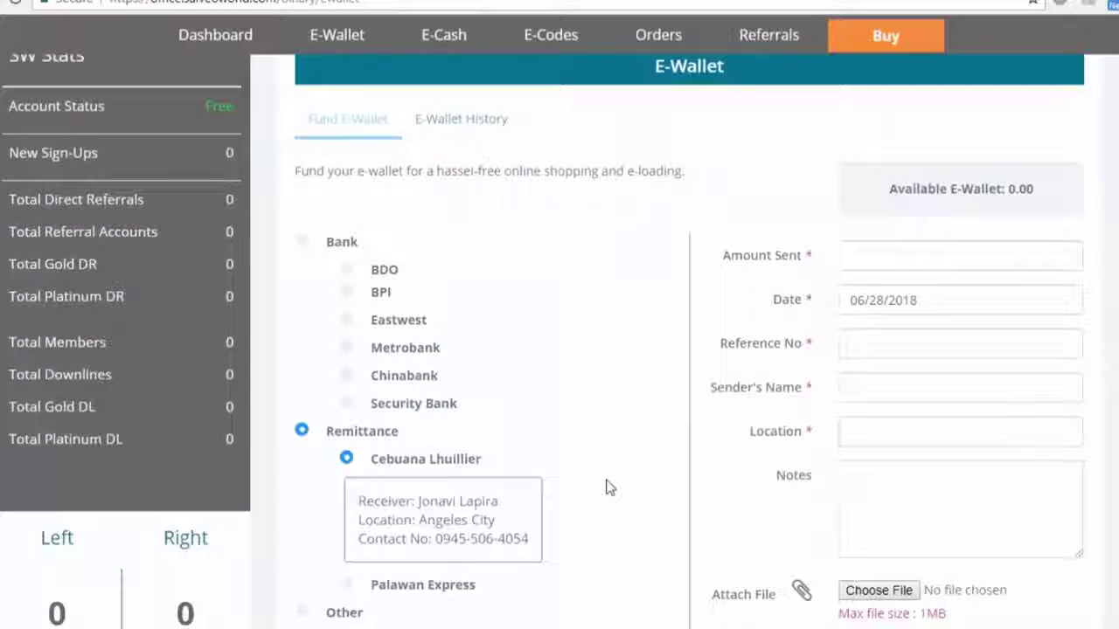
pyautogui.scroll(-2, 610, 487)
pyautogui.scroll(1, 607, 486)
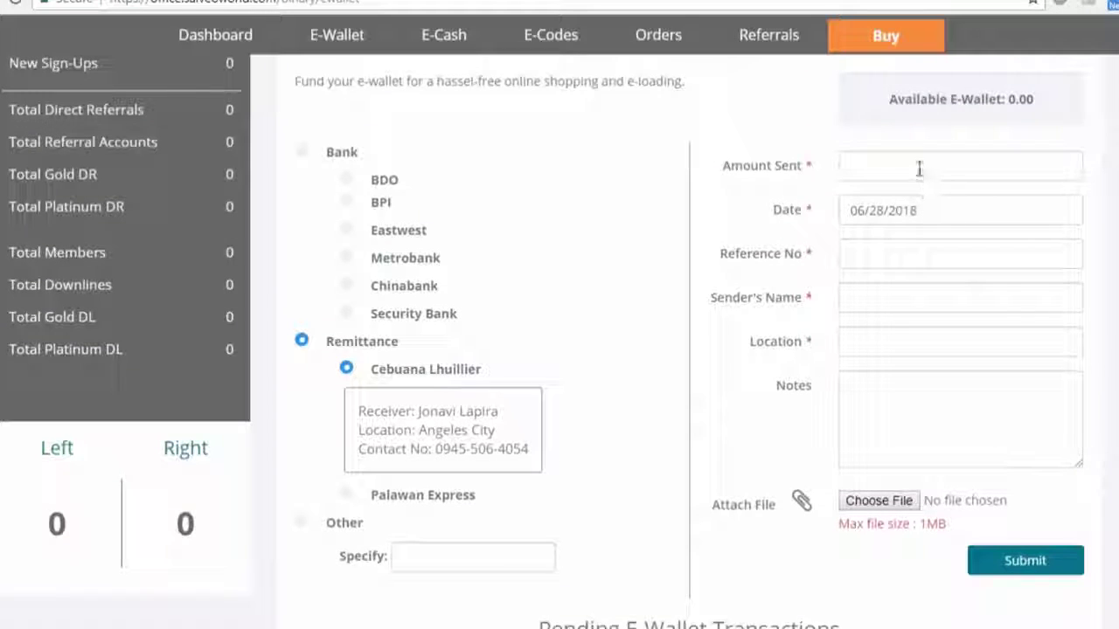
pyautogui.click(888, 175)
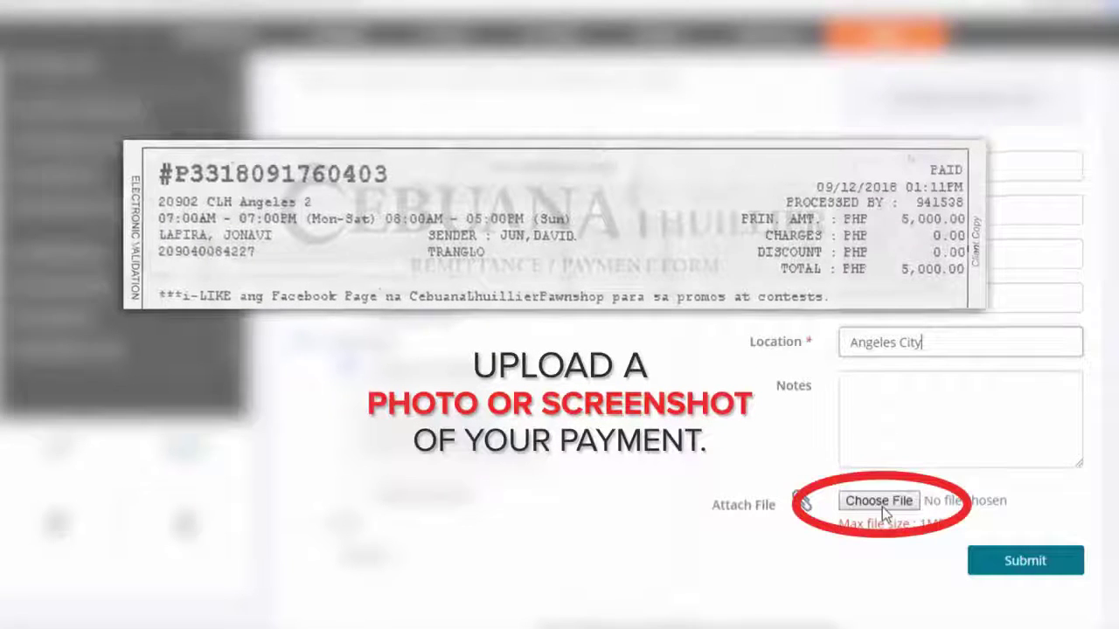
pyautogui.click(882, 507)
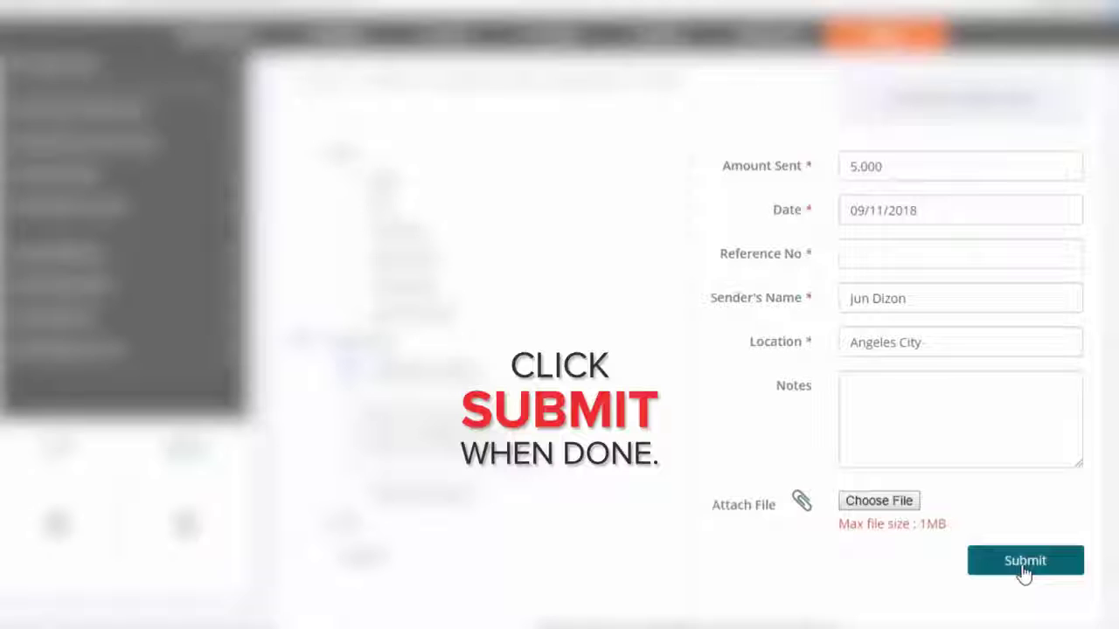
# Step: Submit the 5,000 funding request and check its pending status and the 18000.00 balance
pyautogui.click(1025, 561)
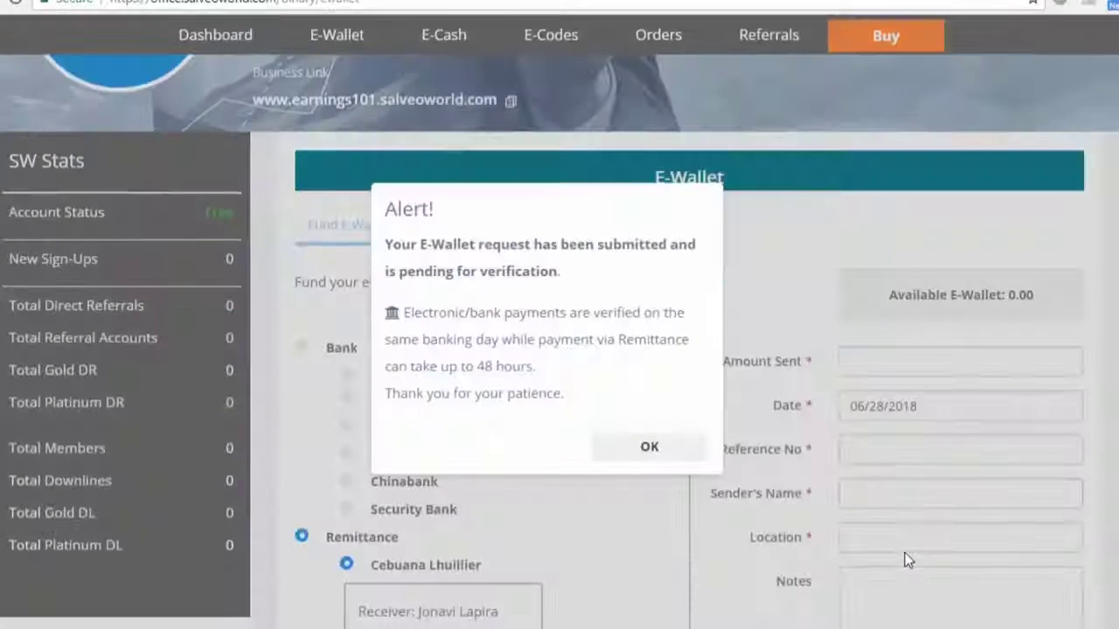
pyautogui.scroll(-1, 904, 562)
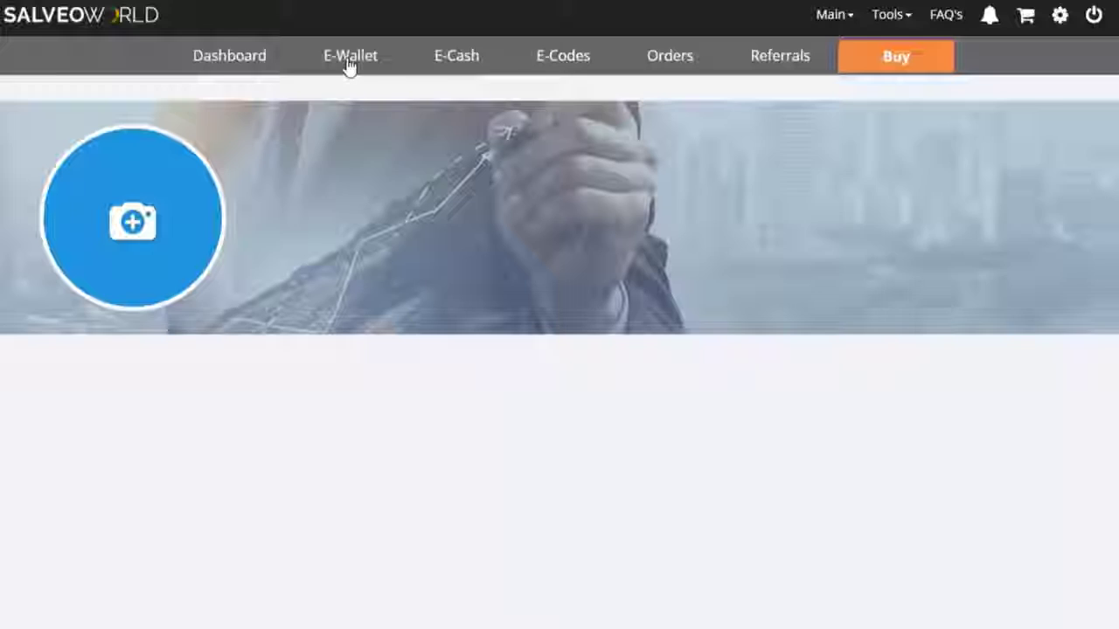
pyautogui.scroll(-6, 918, 542)
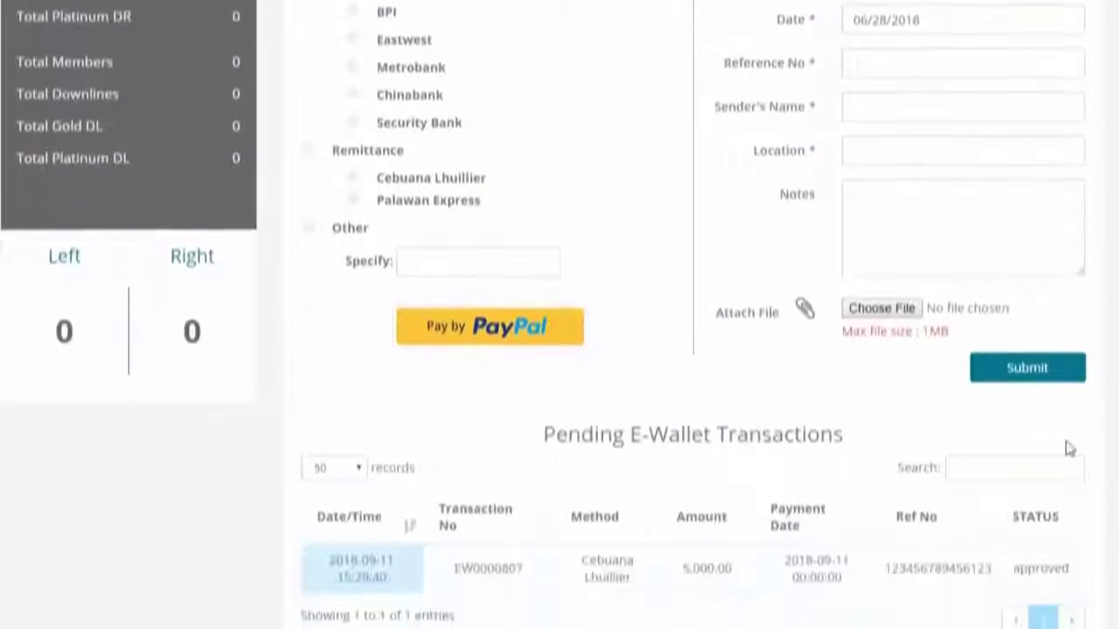
pyautogui.scroll(-1, 1070, 448)
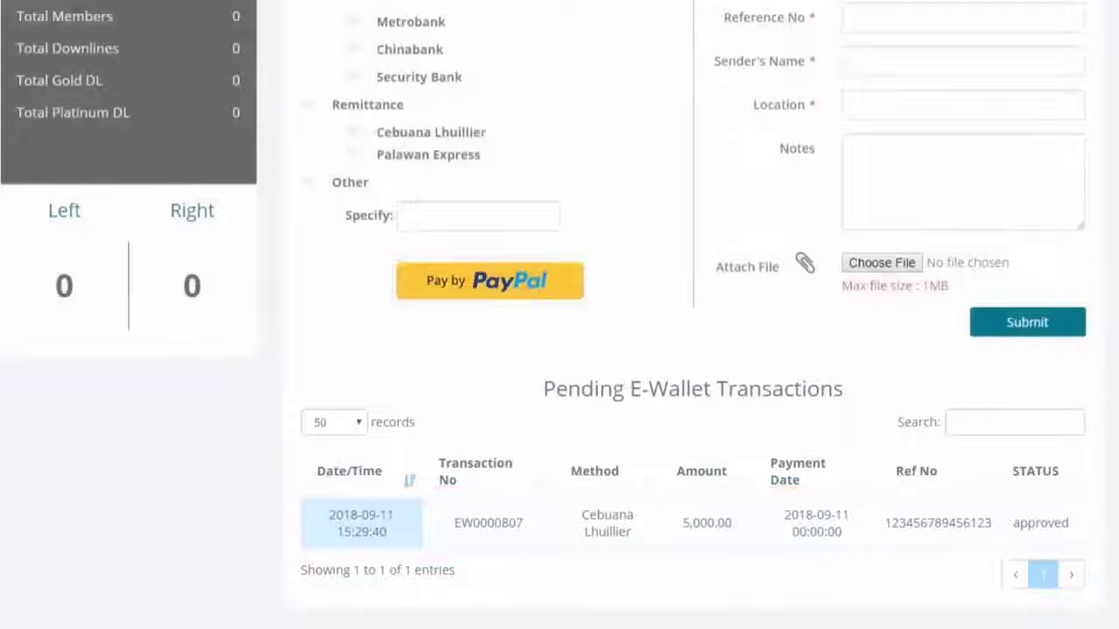
pyautogui.scroll(3, 1101, 407)
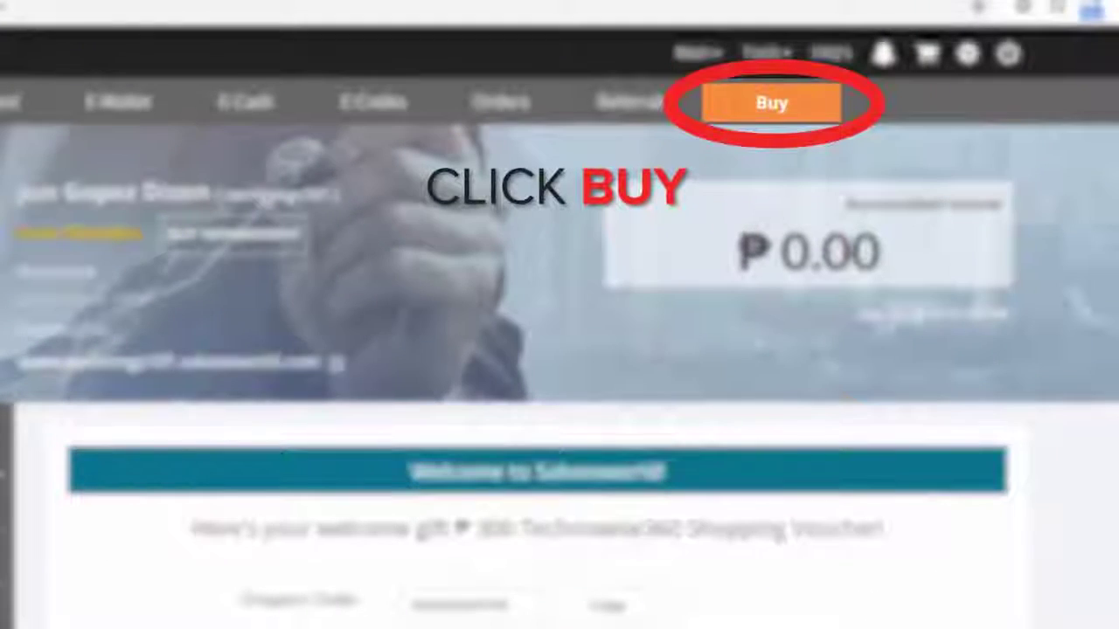
# Step: Start a new membership package purchase and select the RP3 Regular Platinum Package
pyautogui.click(758, 111)
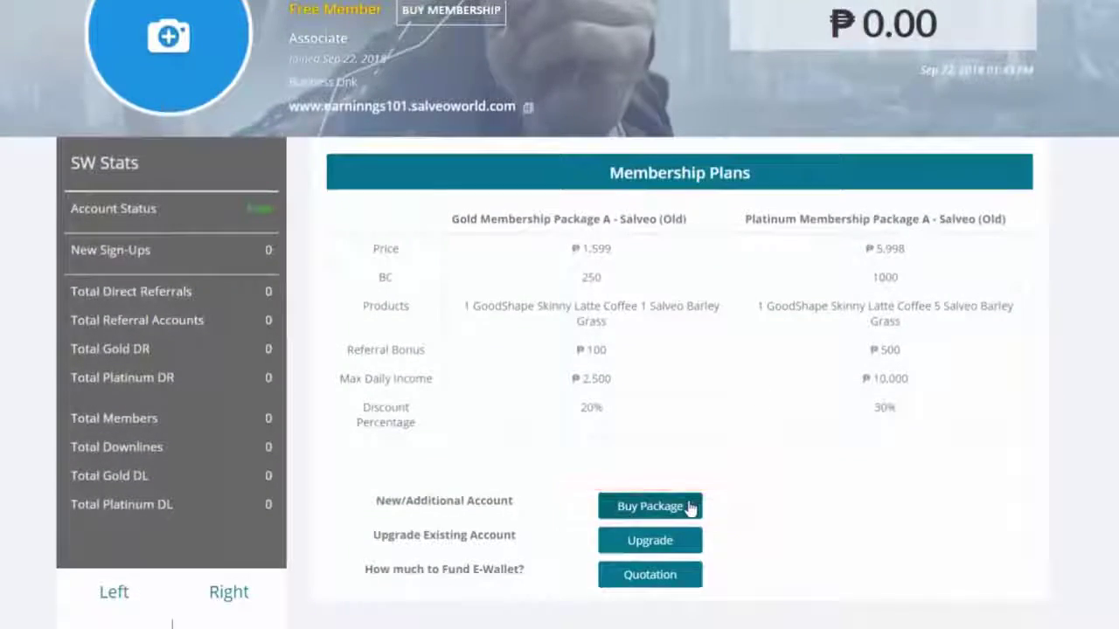
pyautogui.click(689, 508)
pyautogui.scroll(-5, 678, 507)
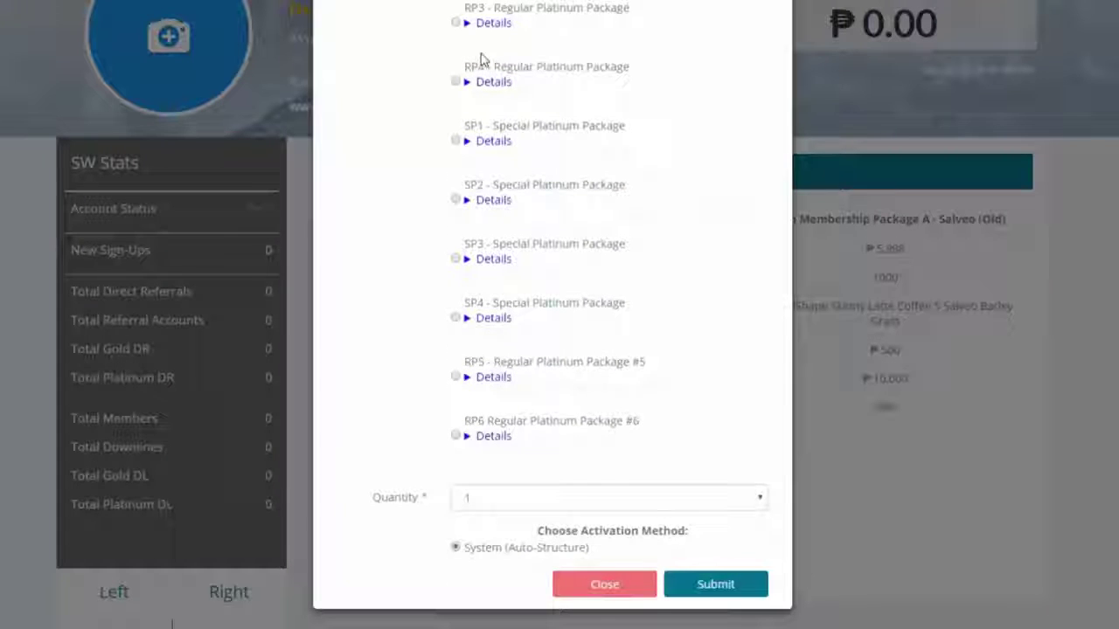
pyautogui.click(469, 23)
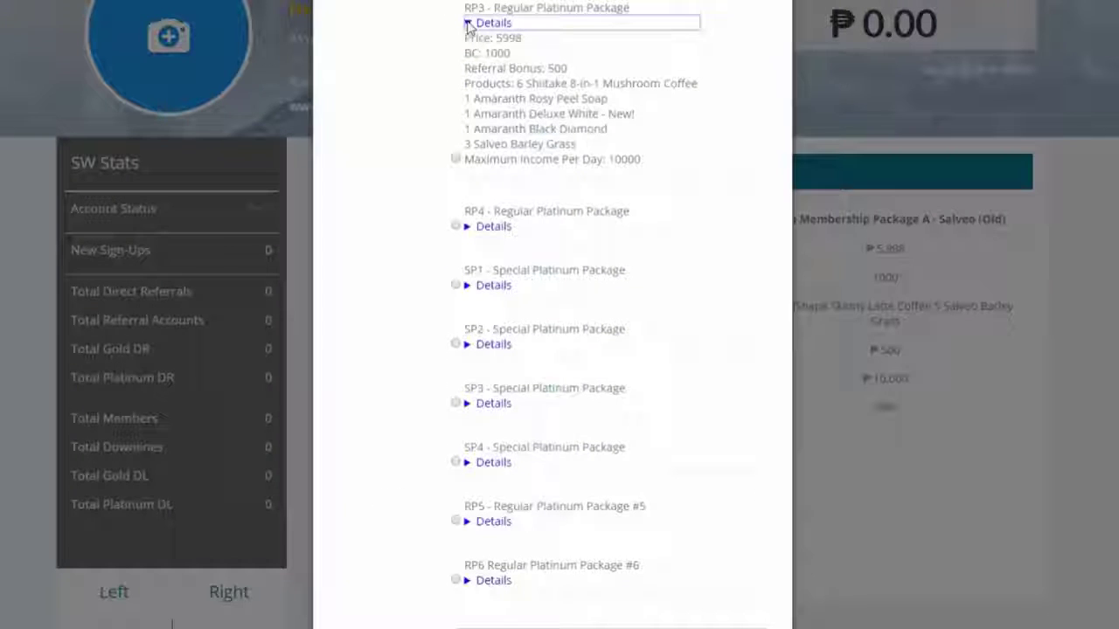
pyautogui.click(455, 161)
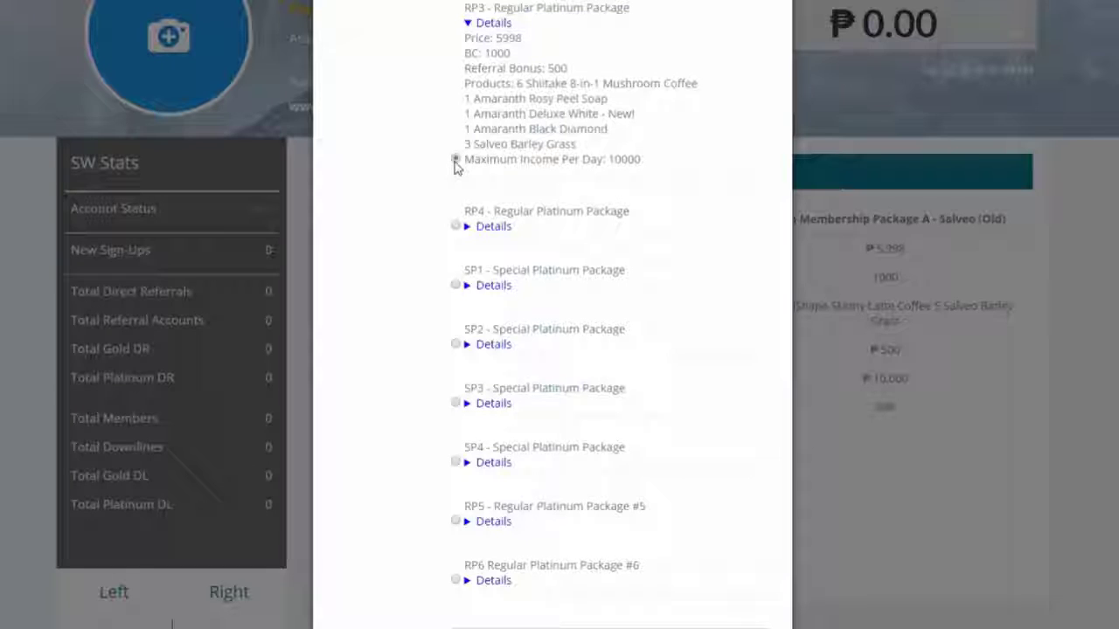
# Step: Set the quantity to 3 and choose the third placement position
pyautogui.scroll(-2, 723, 394)
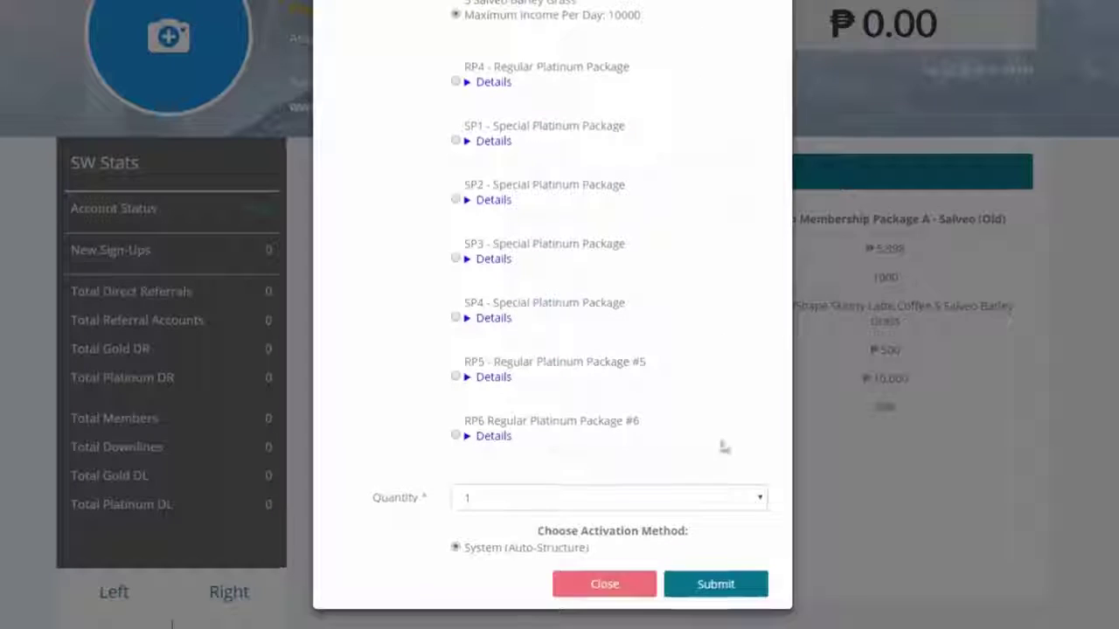
pyautogui.press('3')
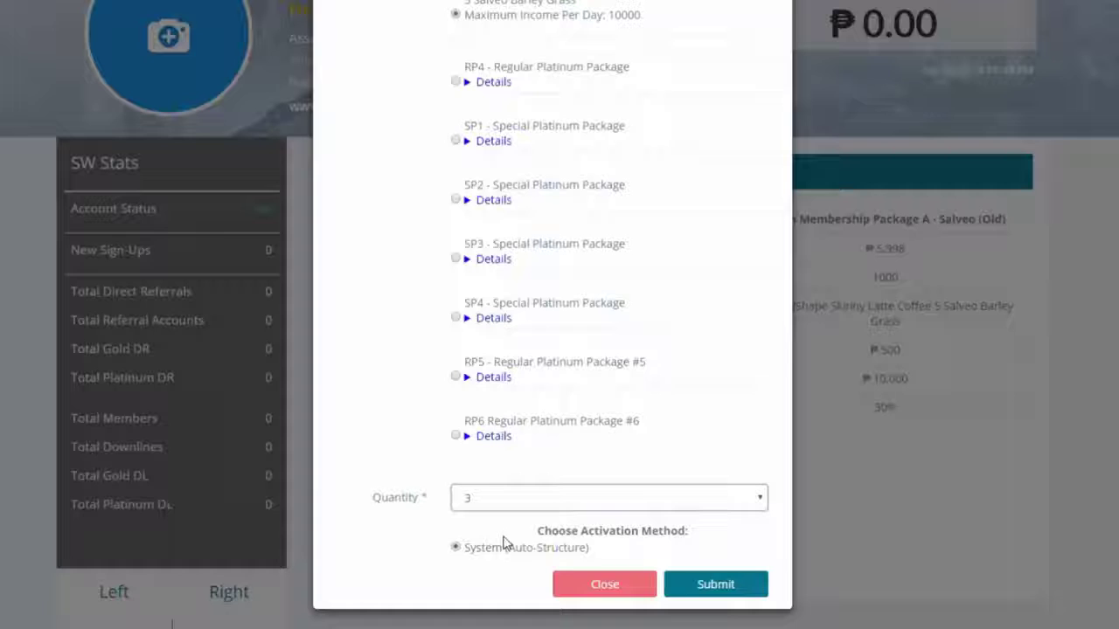
pyautogui.scroll(-1, 606, 572)
pyautogui.scroll(-1, 607, 571)
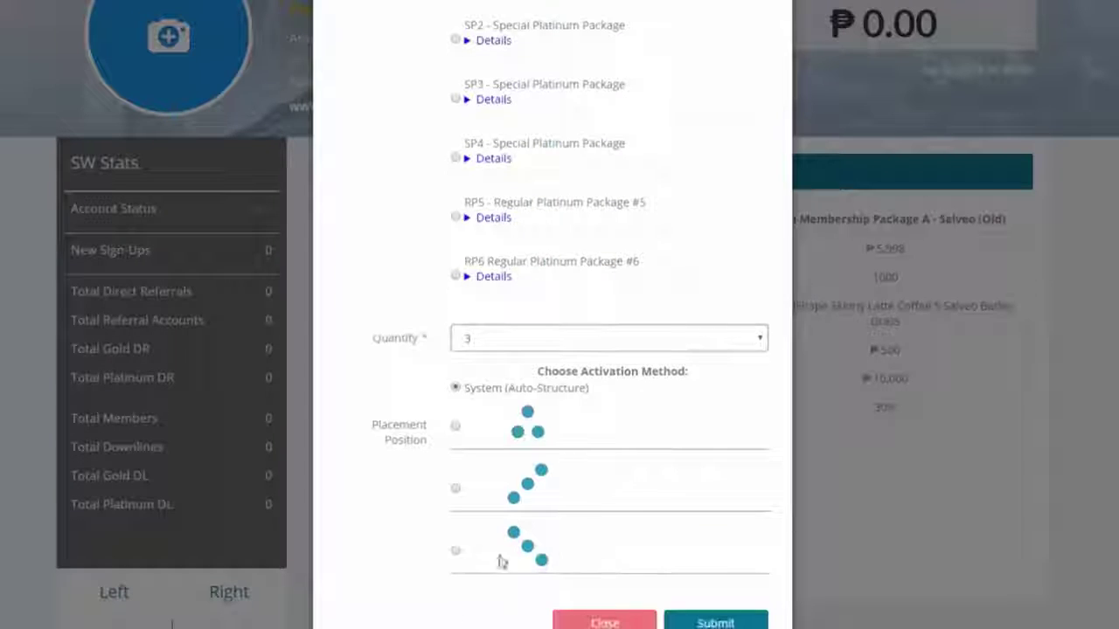
pyautogui.click(457, 551)
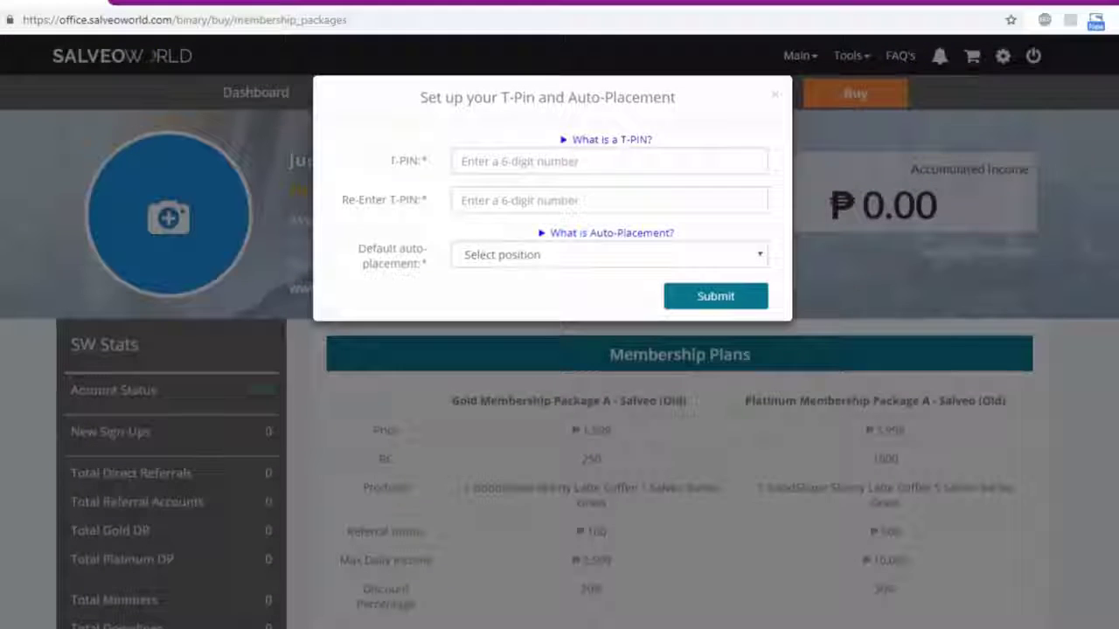
# Step: Enter and confirm a 6-digit T-PIN, with default auto-placement on Left
pyautogui.click(594, 172)
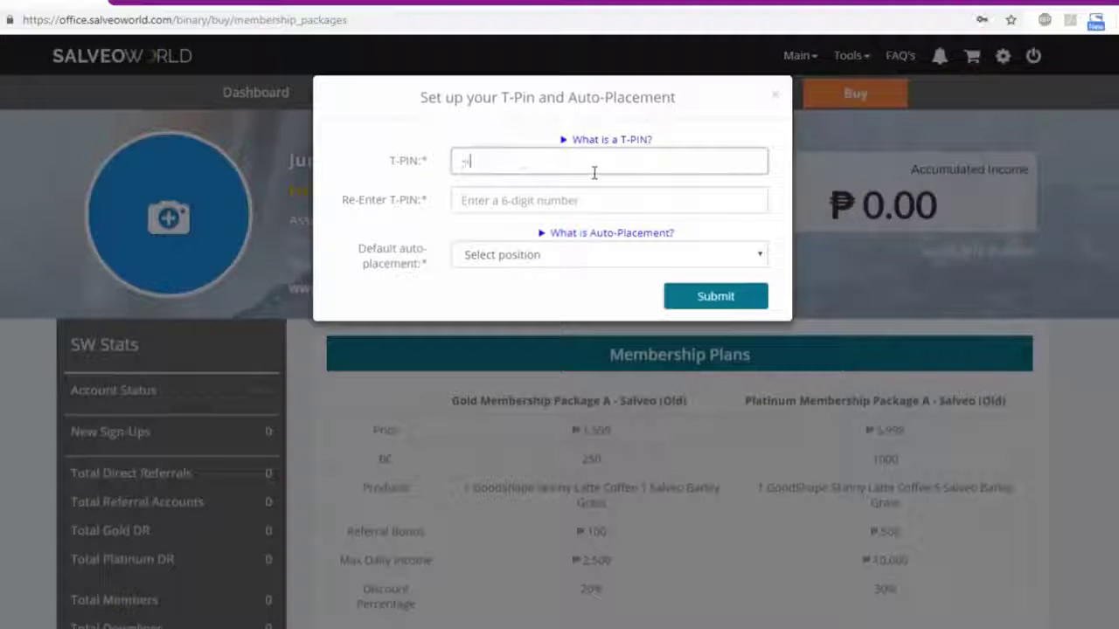
pyautogui.press('Tab')
pyautogui.write('1')
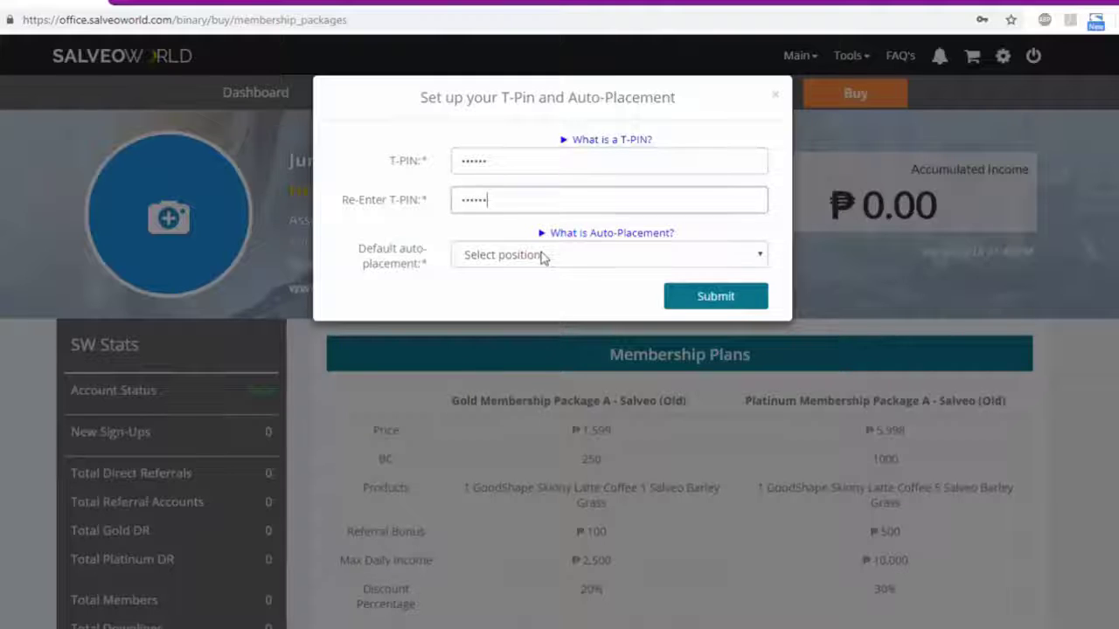
pyautogui.press('Tab')
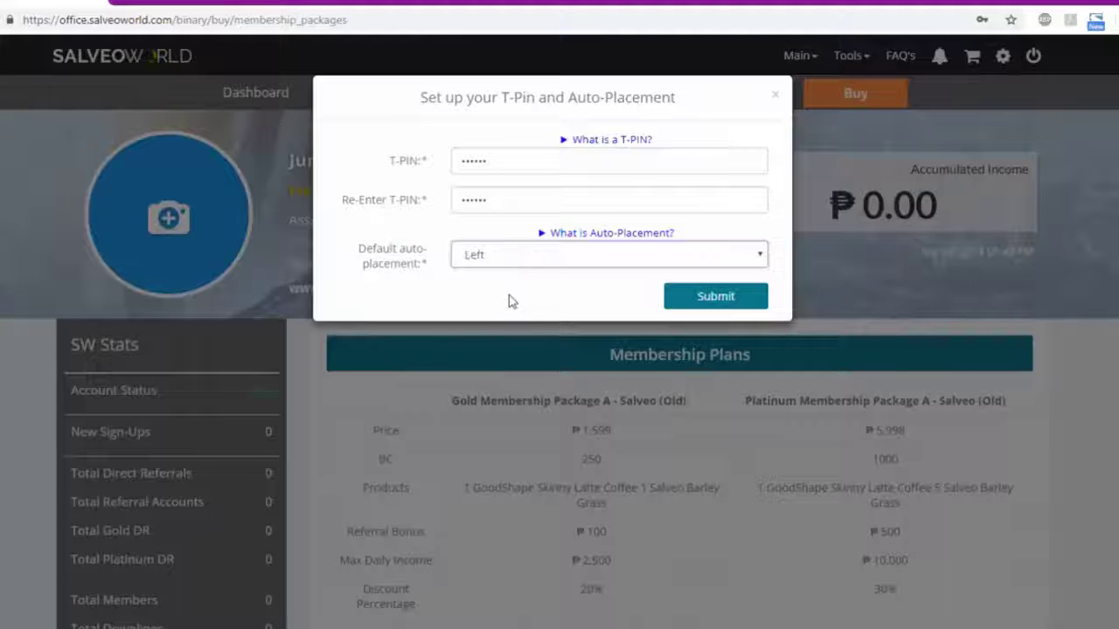
pyautogui.click(715, 299)
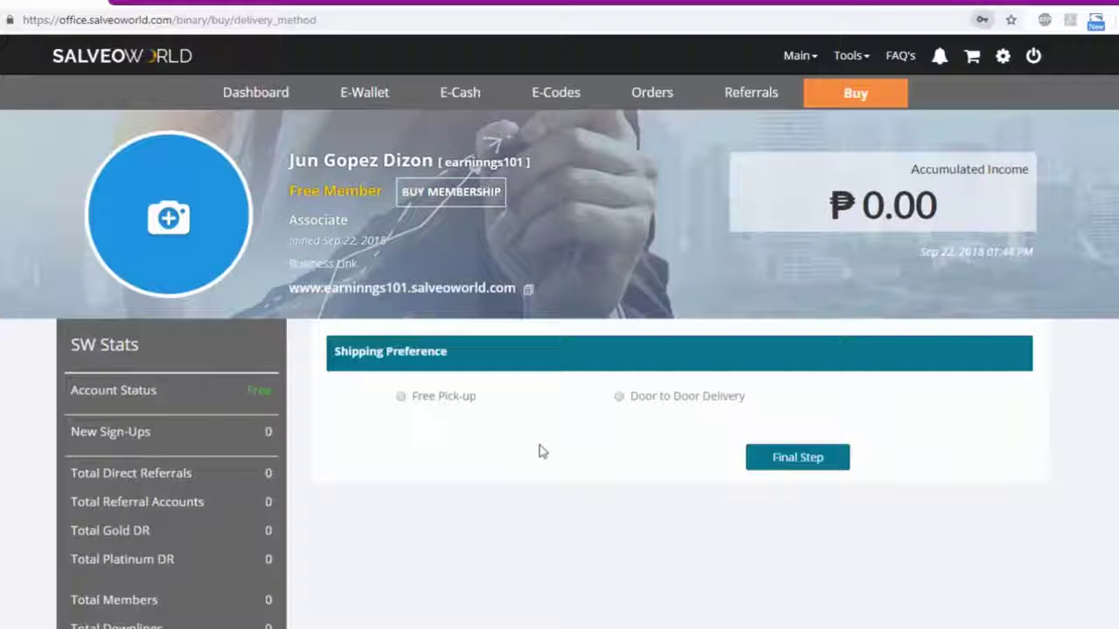
# Step: Choose Free Pick-up at Angeles Main Office instead of door-to-door delivery, then continue to the Order Summary
pyautogui.click(619, 397)
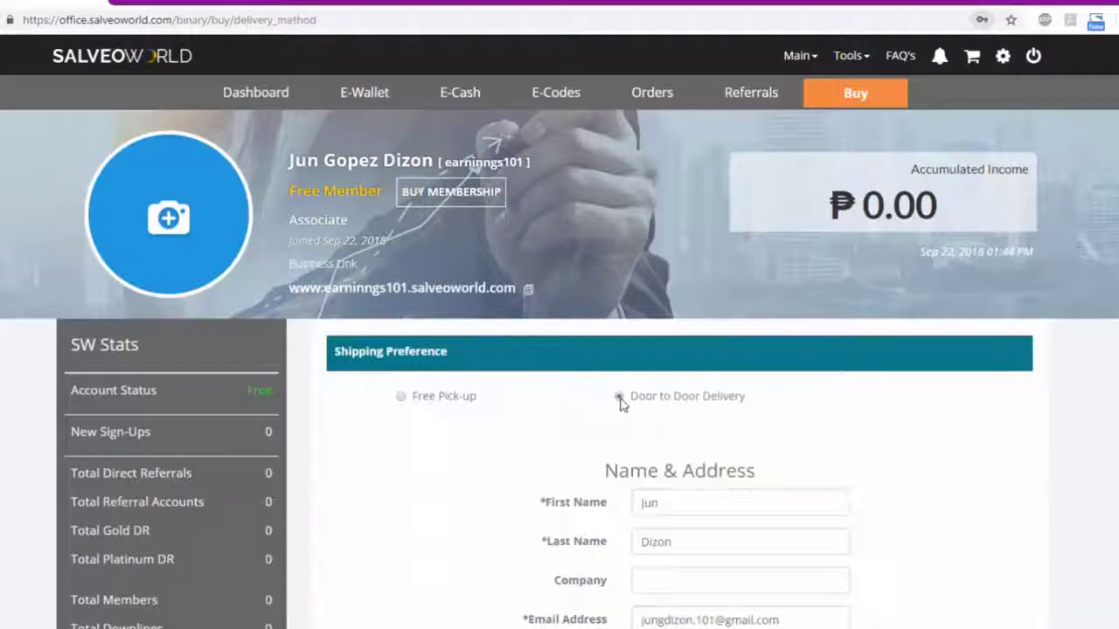
pyautogui.click(400, 398)
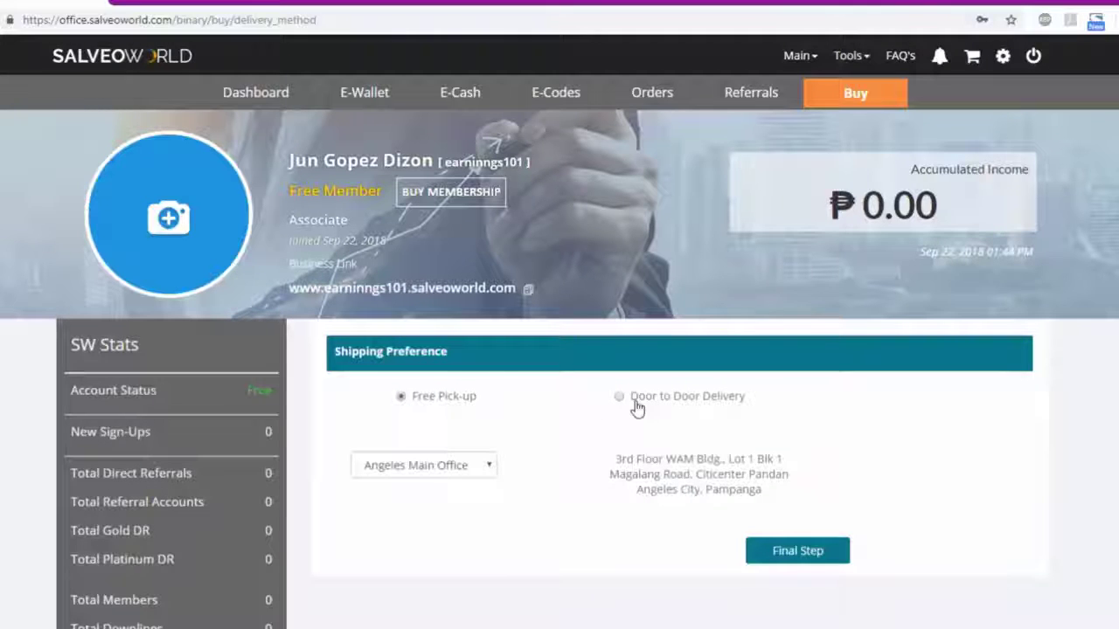
pyautogui.click(757, 552)
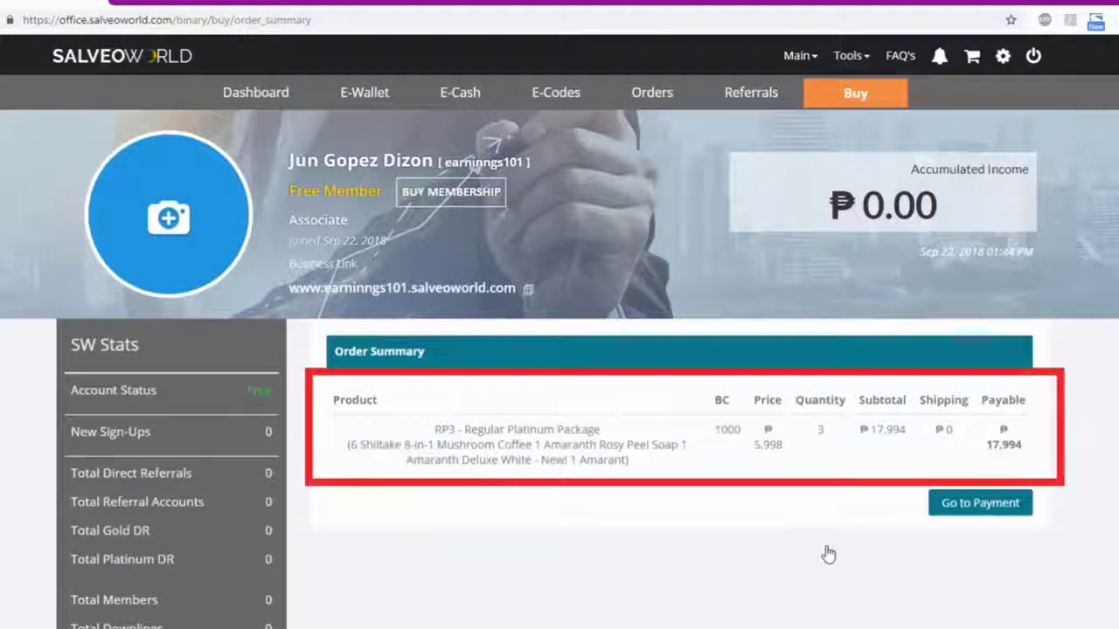
# Step: Go to payment and pay the 17,994 order with E-Wallet using PAY NOW
pyautogui.click(968, 510)
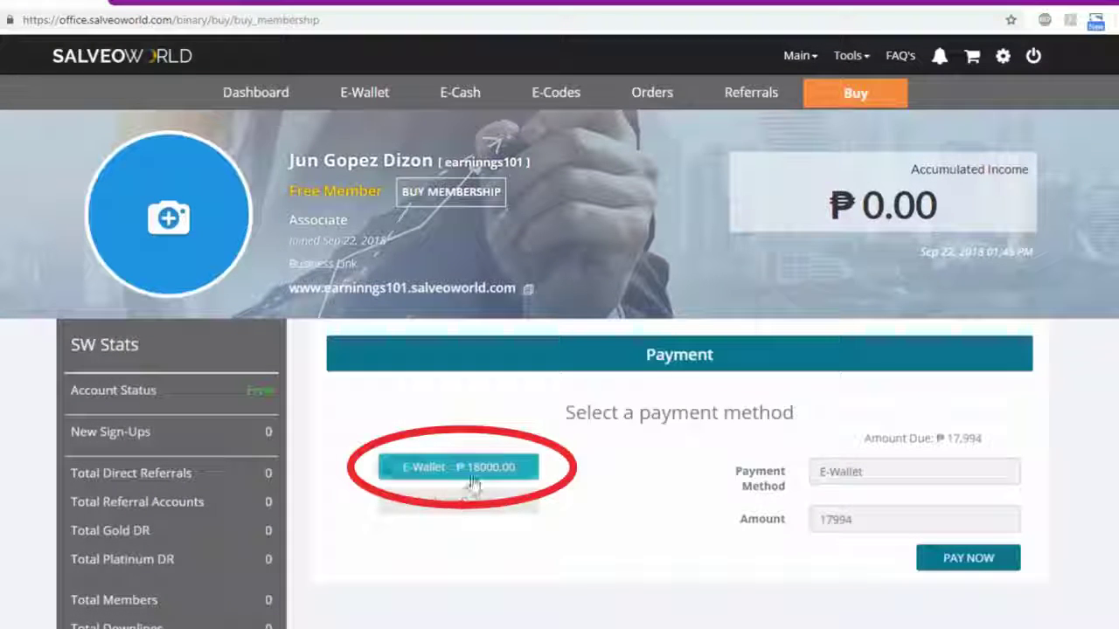
pyautogui.click(969, 560)
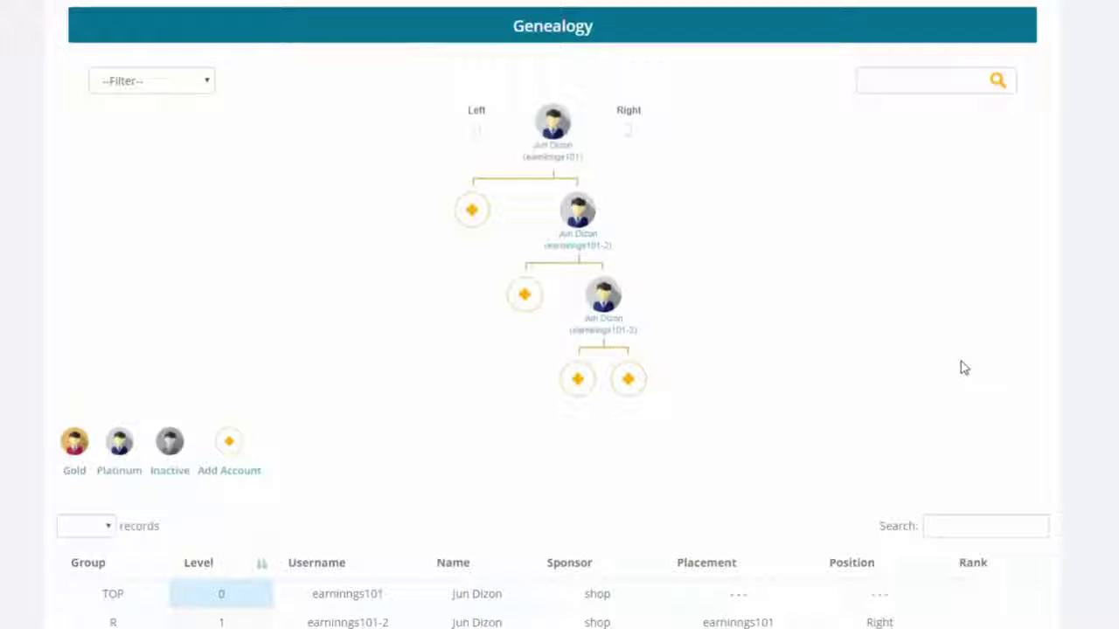
# Step: Scroll the Genealogy page down to the records table listing the three accounts
pyautogui.scroll(-1, 964, 368)
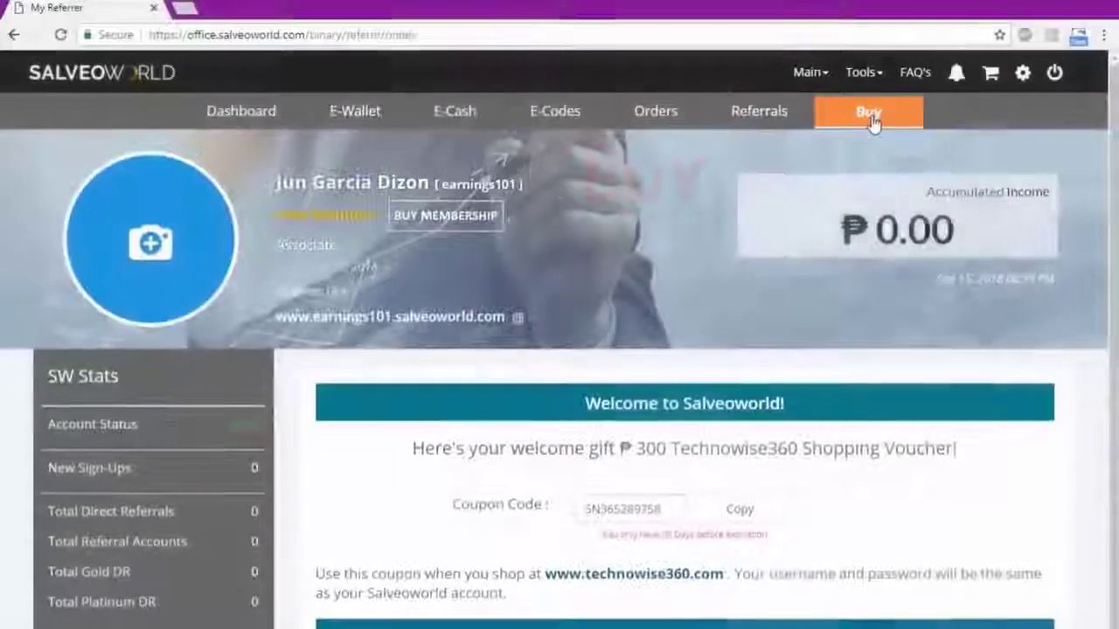
# Step: From the Buy menu, bring up the Membership Plans page showing Gold at ₱1,599 and Platinum at ₱5,998
pyautogui.click(839, 131)
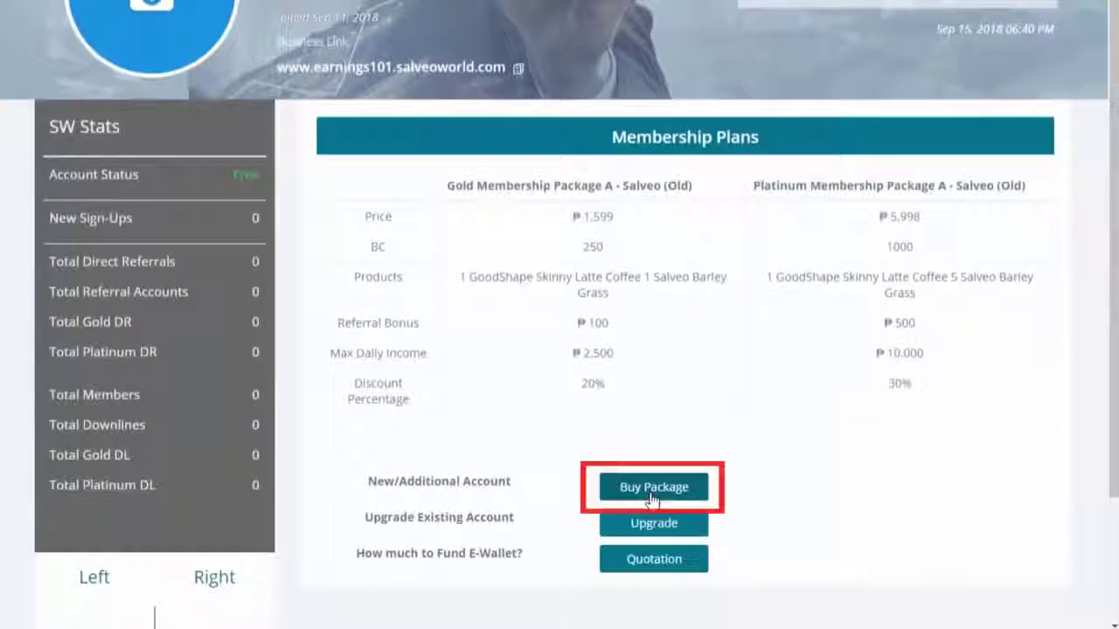
# Step: Submit the RP3 Regular Platinum Package as a new package with quantity 1
pyautogui.click(652, 488)
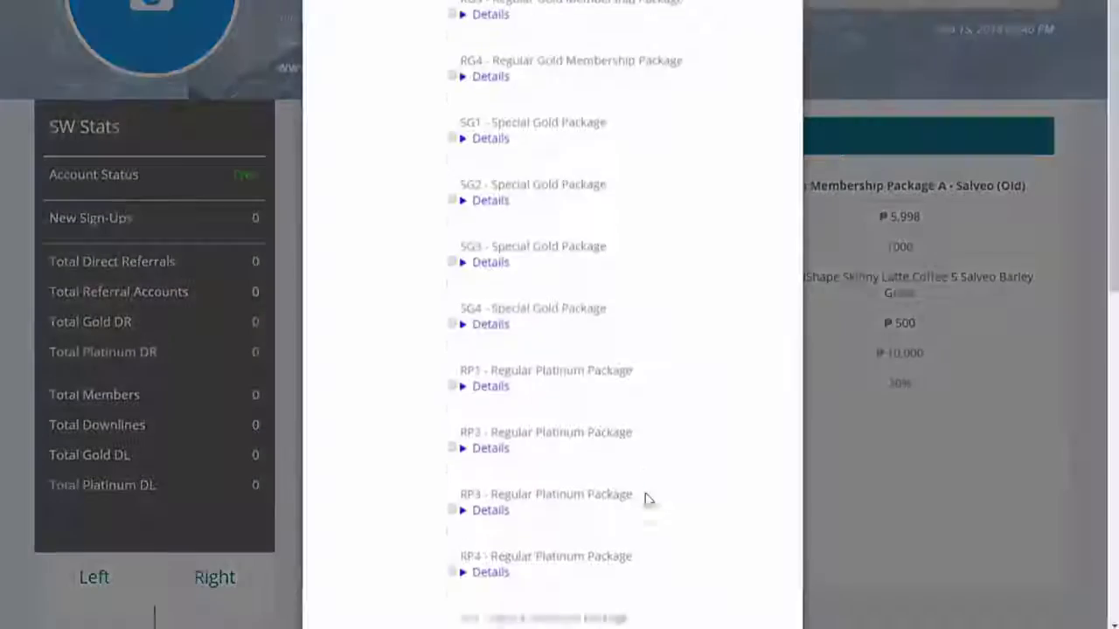
pyautogui.scroll(-1, 641, 491)
pyautogui.scroll(-2, 641, 488)
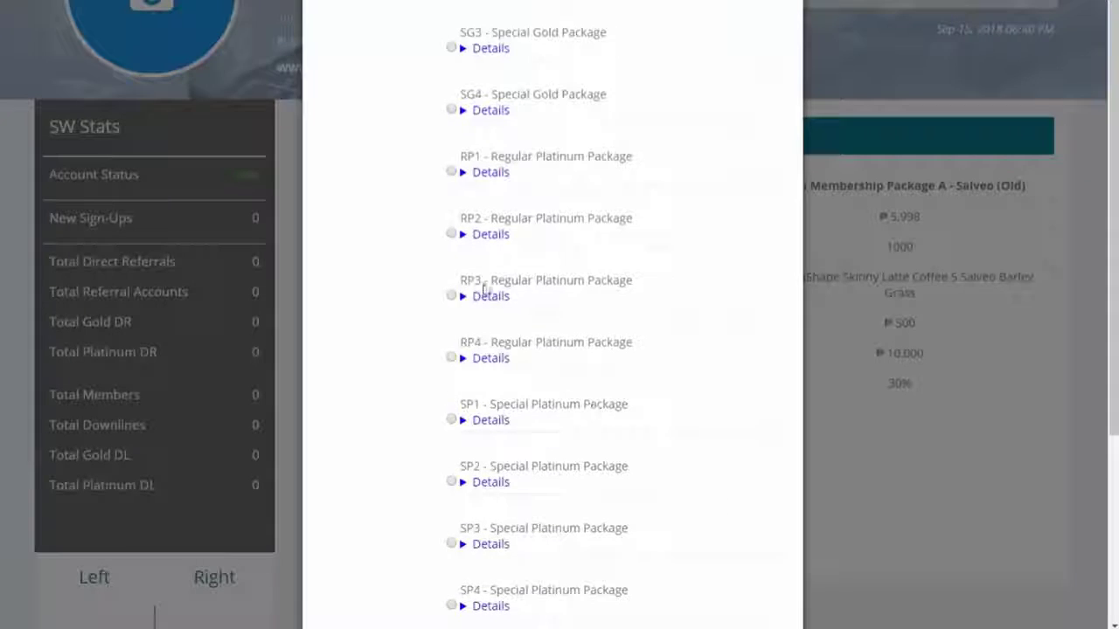
pyautogui.click(480, 297)
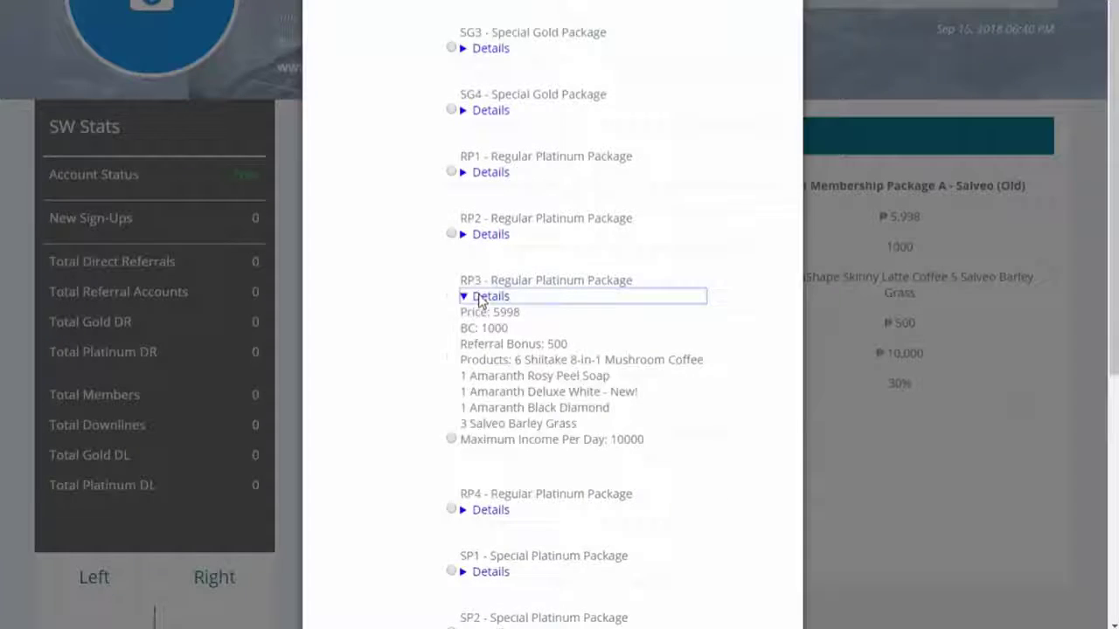
pyautogui.click(479, 297)
pyautogui.click(451, 296)
pyautogui.scroll(-1, 721, 435)
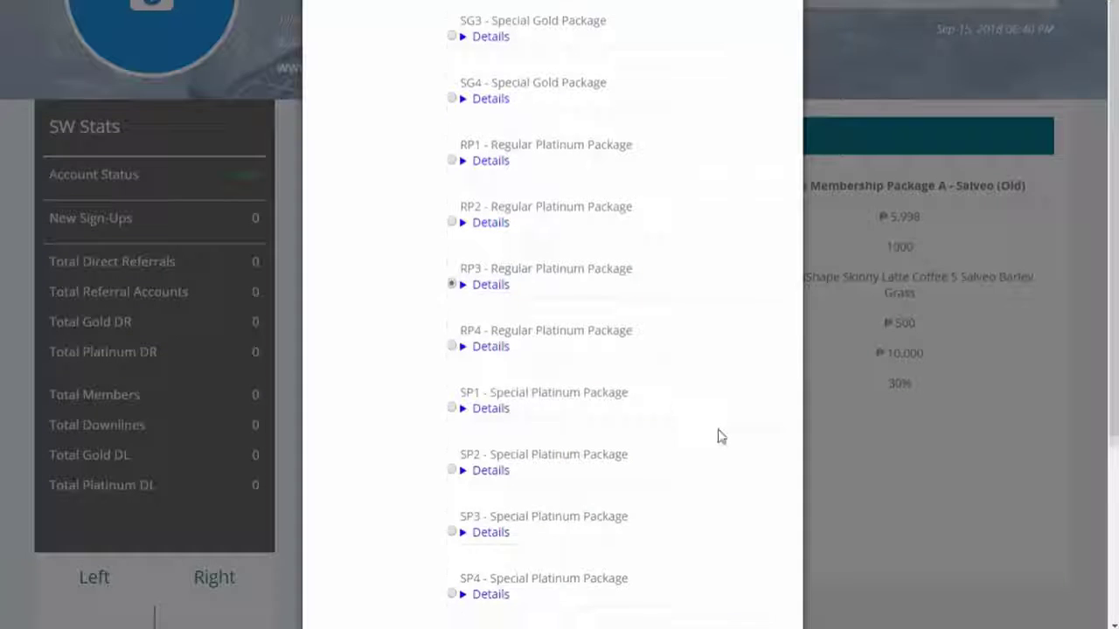
pyautogui.scroll(-4, 721, 435)
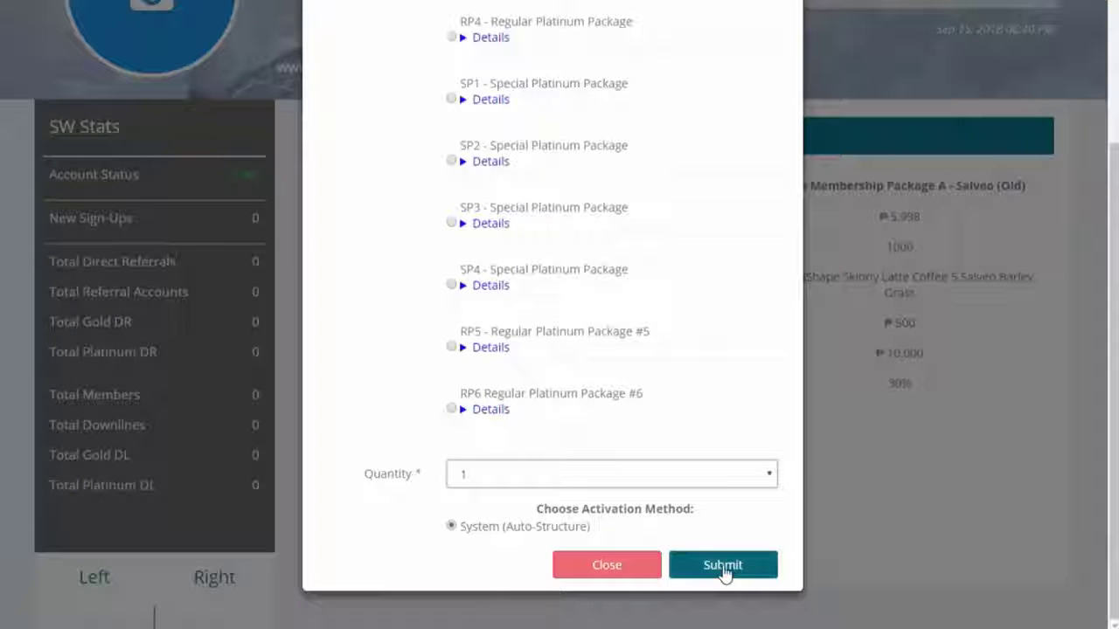
pyautogui.click(723, 570)
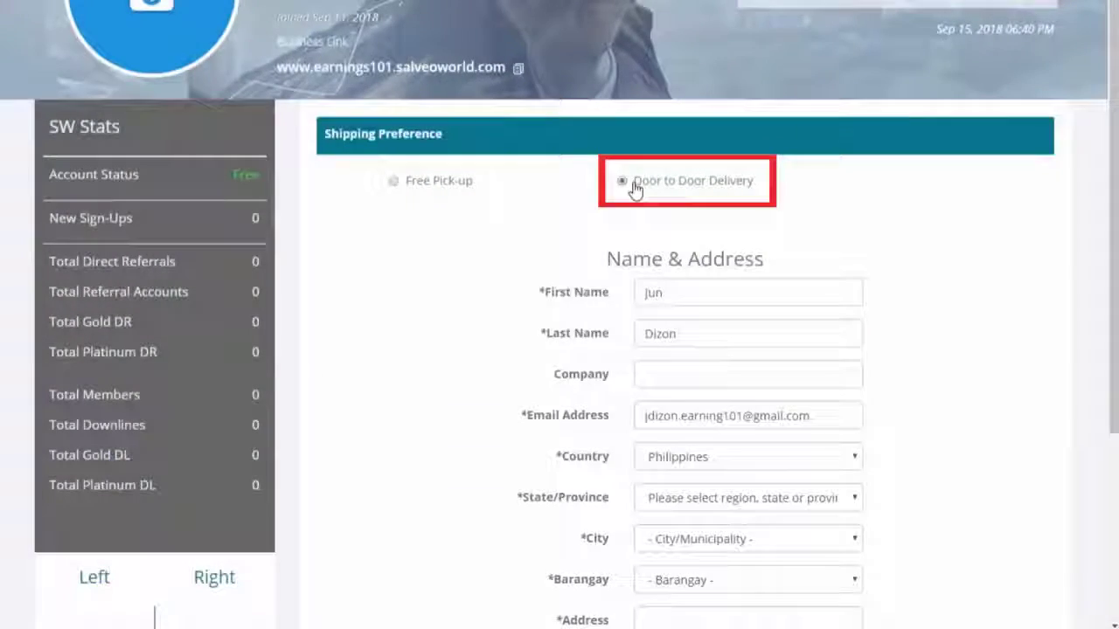
pyautogui.scroll(-3, 463, 321)
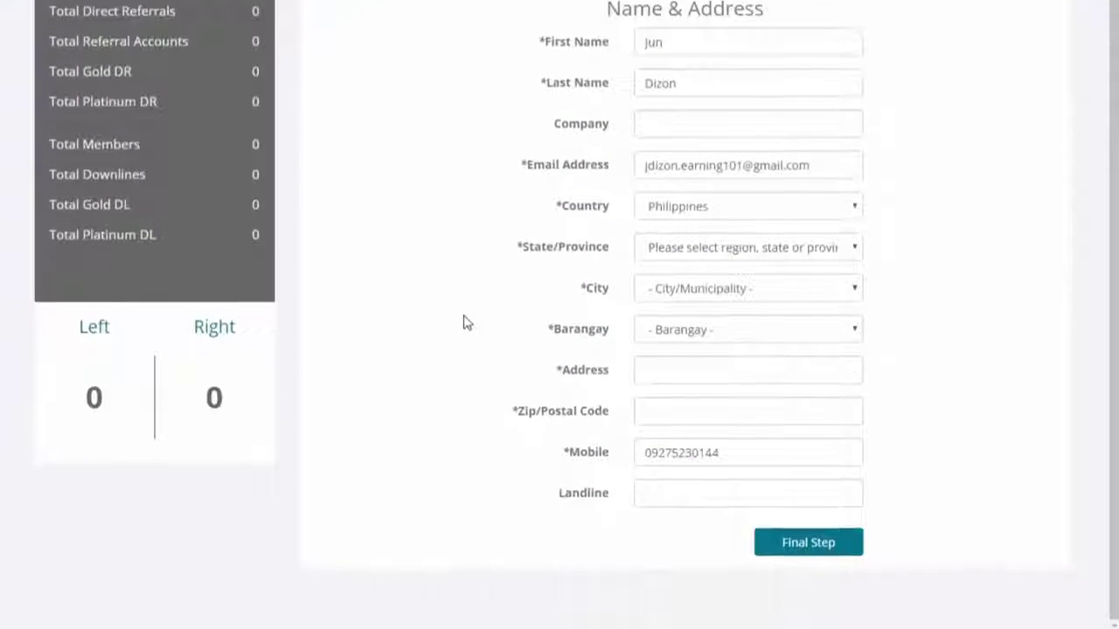
pyautogui.click(698, 249)
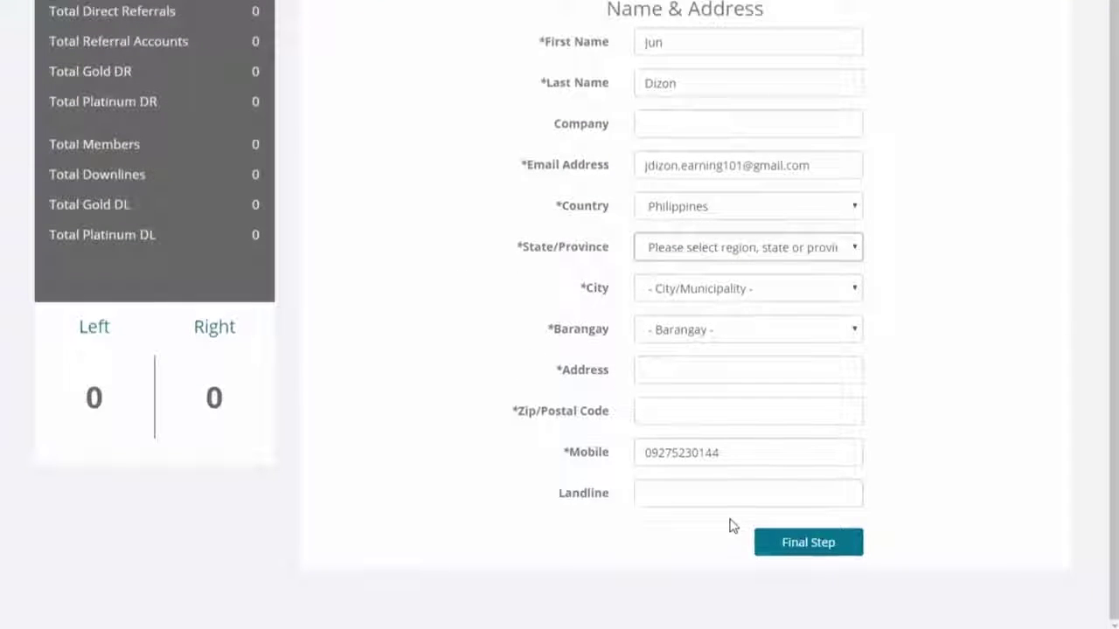
pyautogui.write('pampanga')
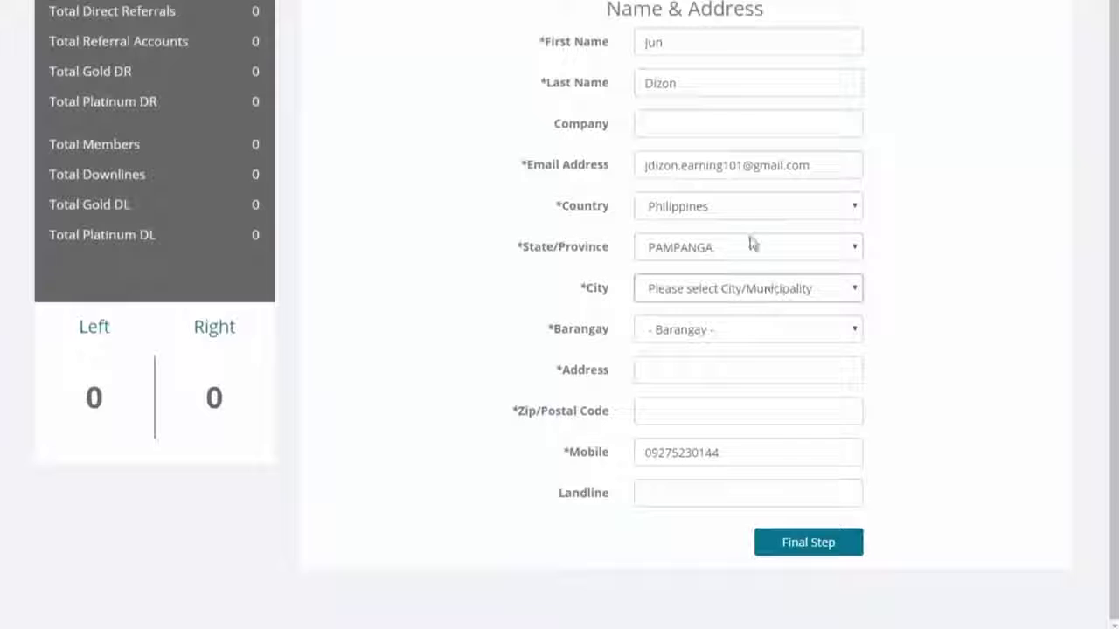
pyautogui.write('angeles')
pyautogui.press('Tab')
pyautogui.write('pandan')
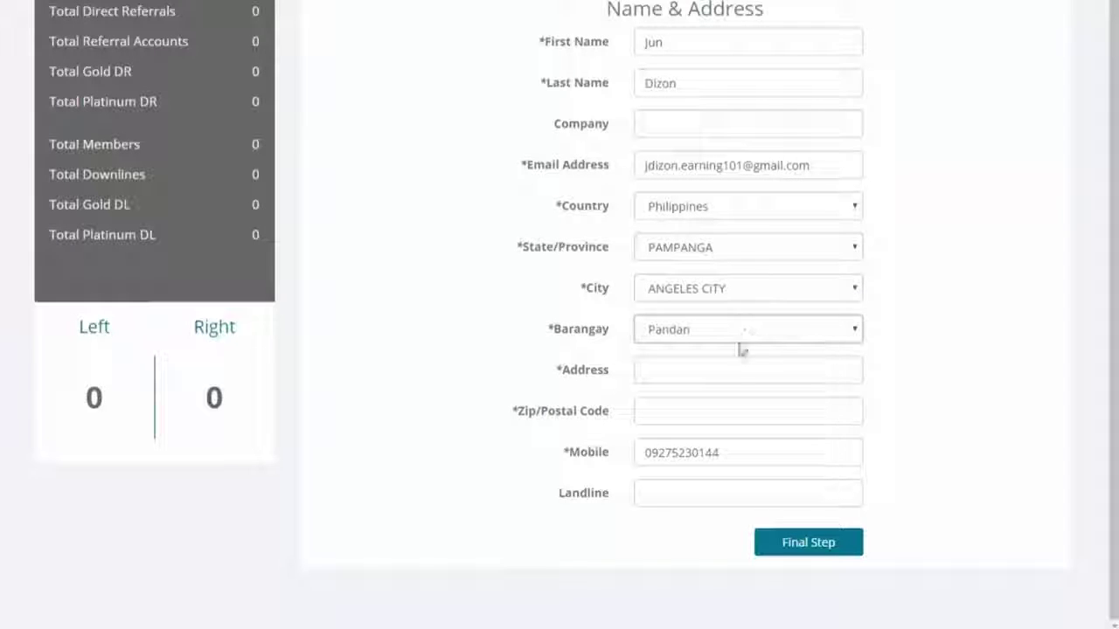
pyautogui.press('Tab')
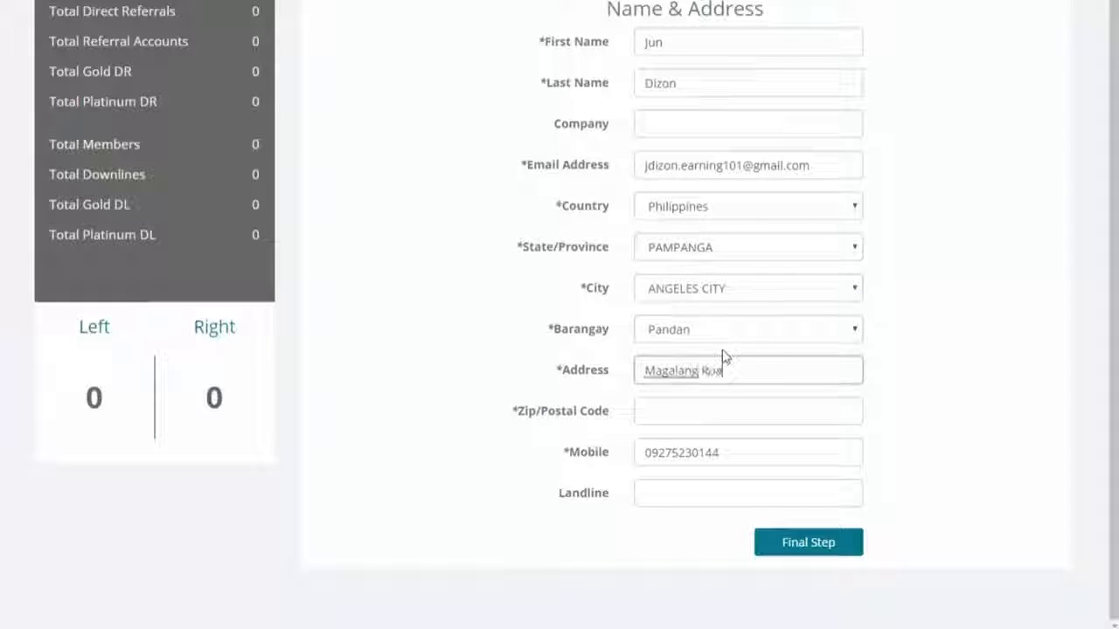
pyautogui.press('Tab')
pyautogui.write('2009')
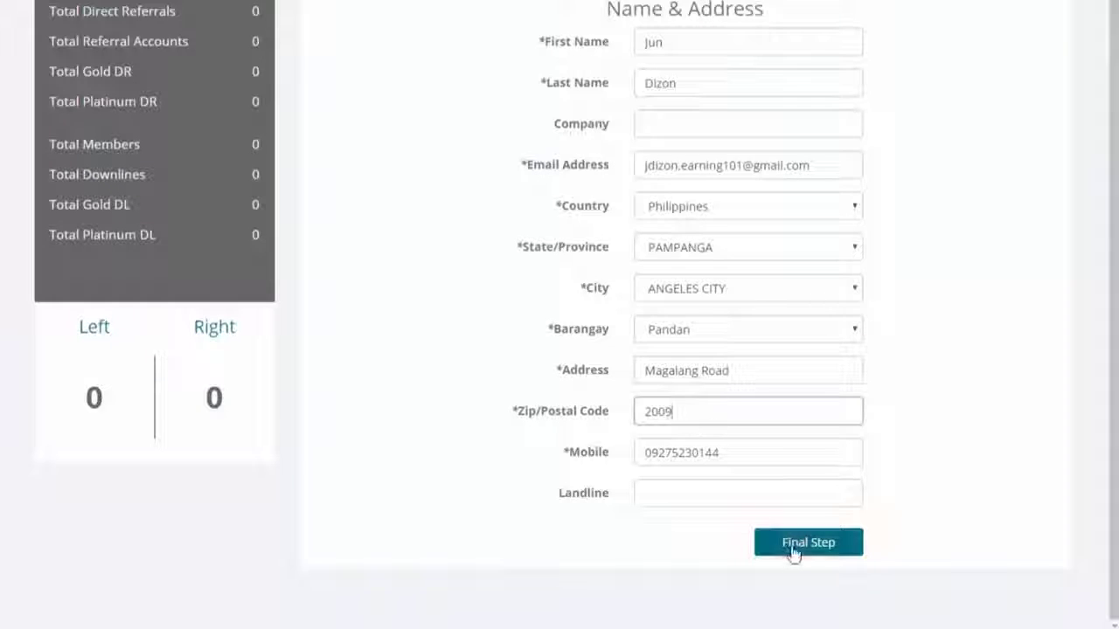
pyautogui.click(792, 543)
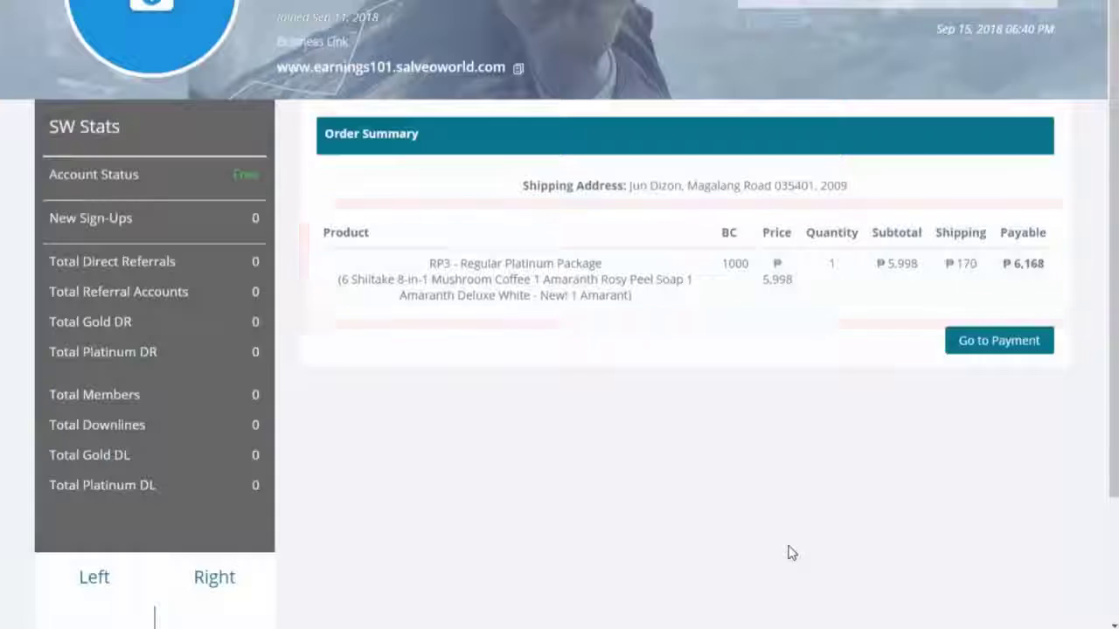
# Step: Go to payment for the ₱6,168 order and choose Cash on Delivery as the method
pyautogui.click(983, 343)
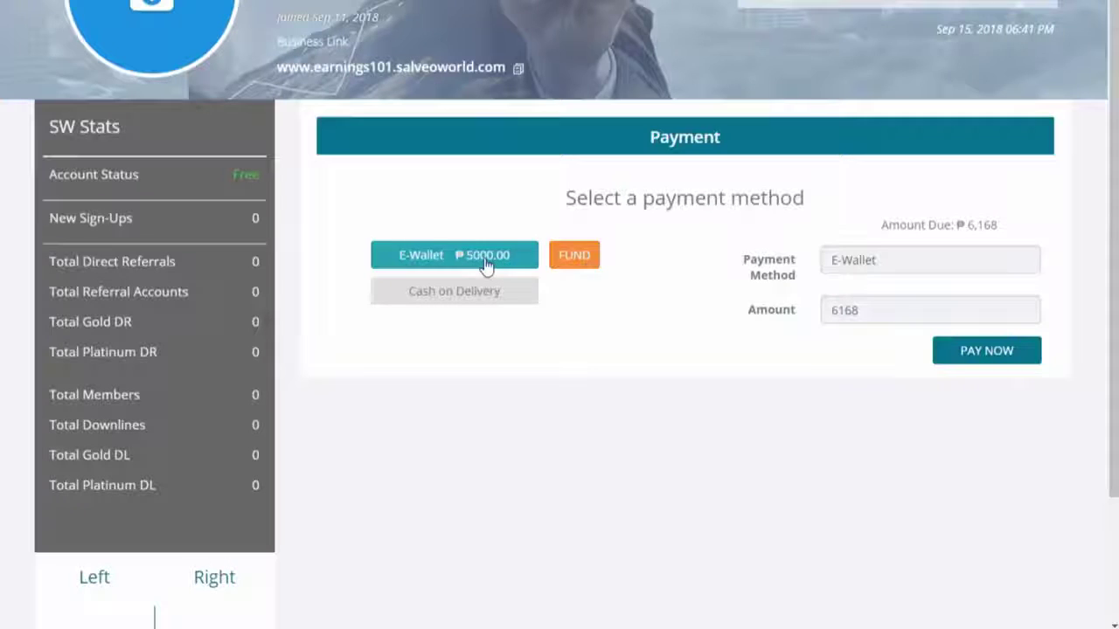
pyautogui.click(493, 298)
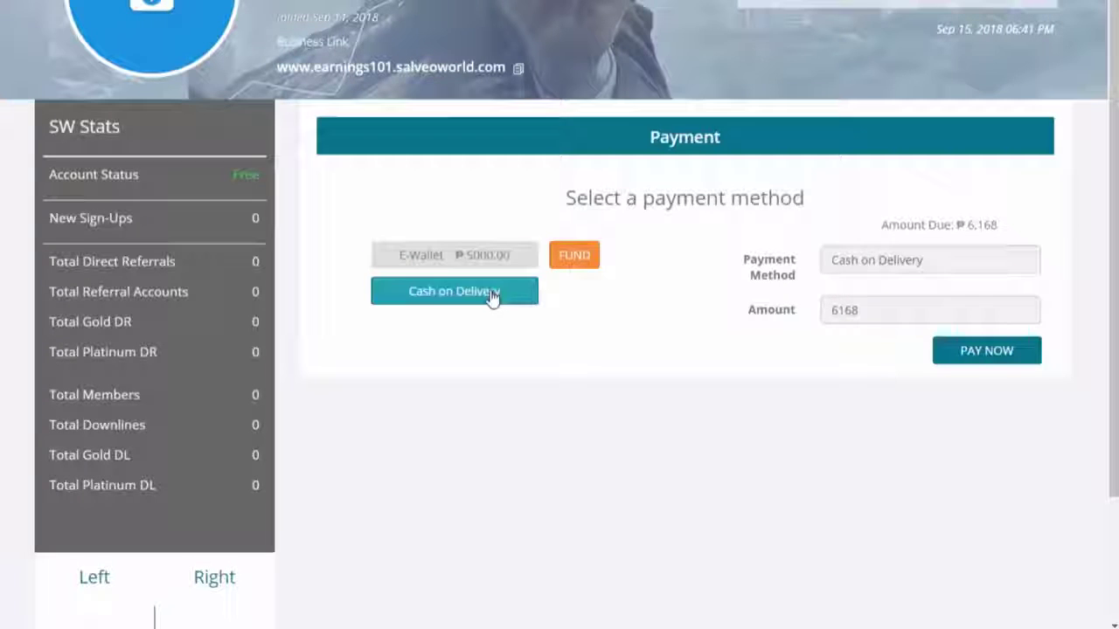
pyautogui.click(497, 262)
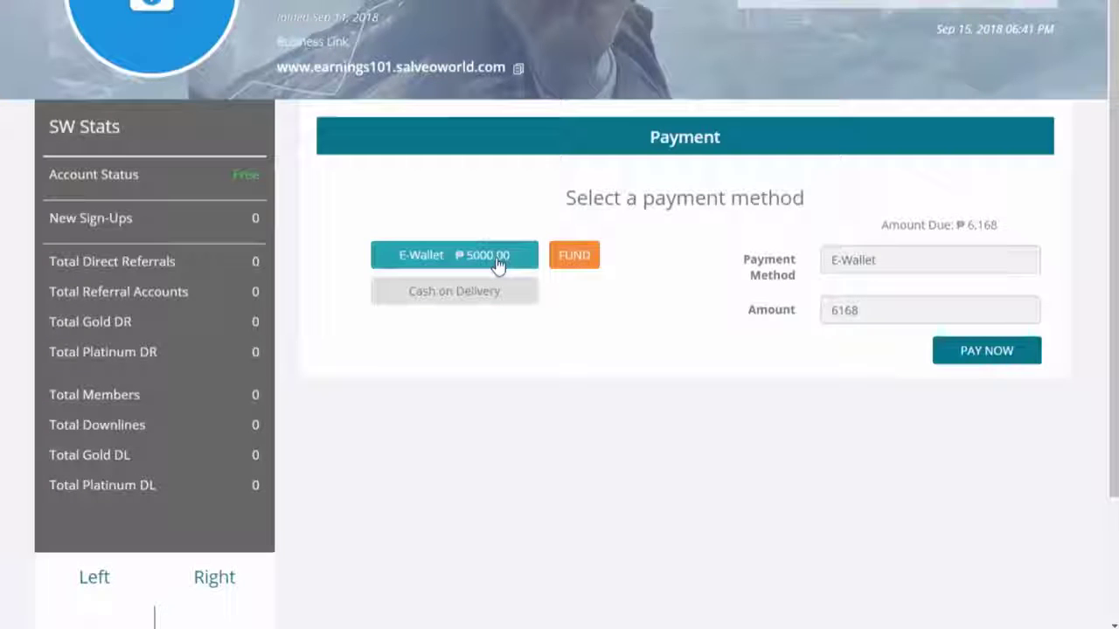
pyautogui.click(490, 299)
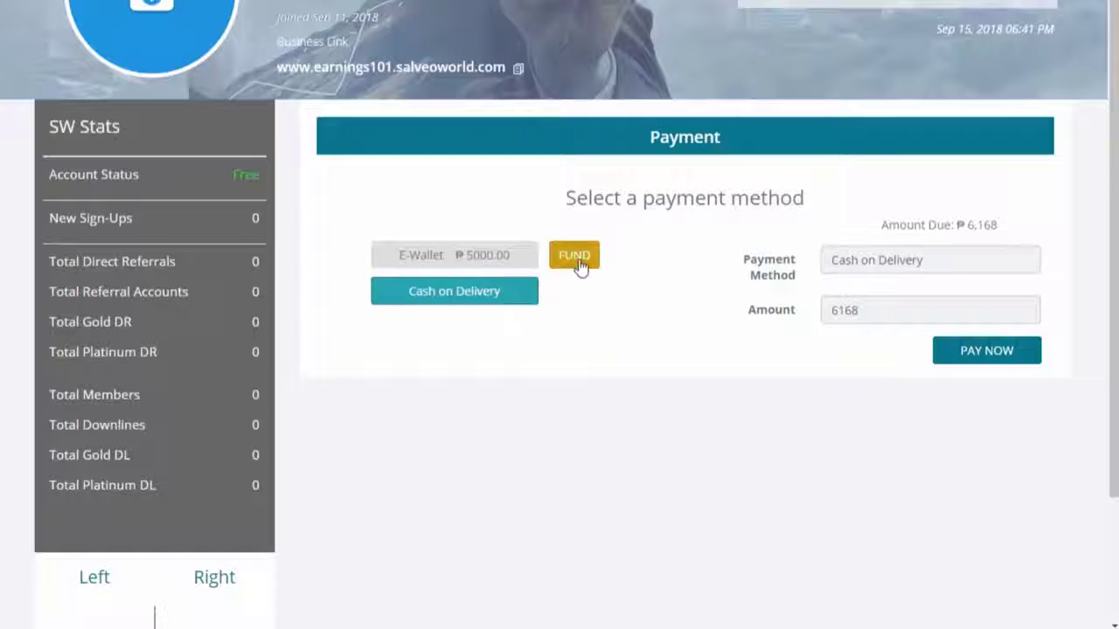
# Step: Pay Now to place the ₱6,168 Cash on Delivery order
pyautogui.click(1011, 362)
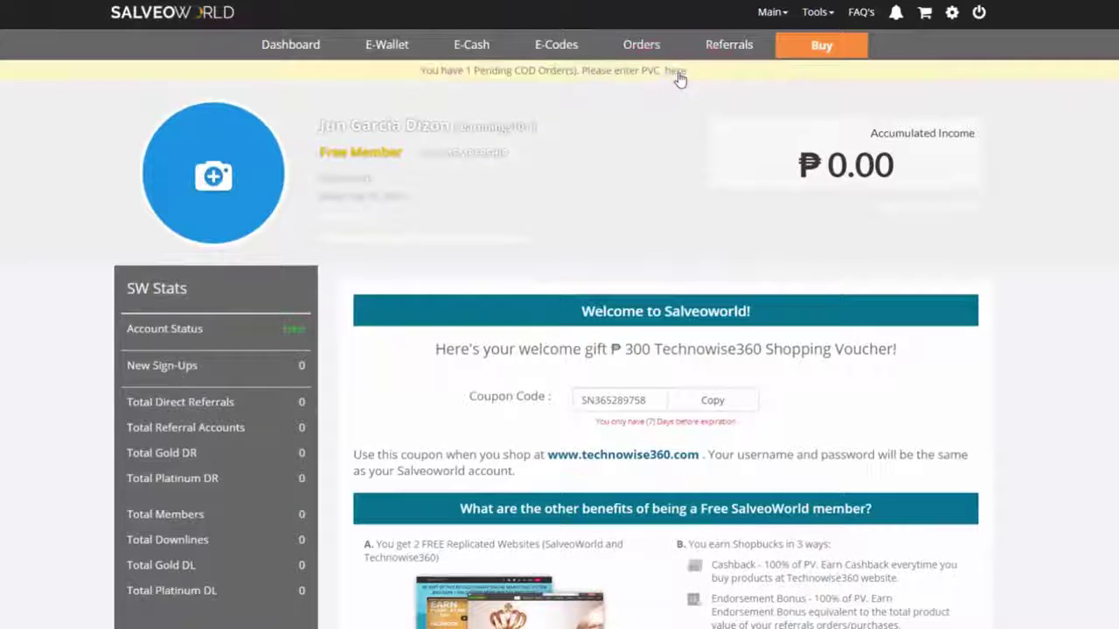
# Step: Activate the pending COD order by entering the invoice's payment verification code
pyautogui.click(678, 72)
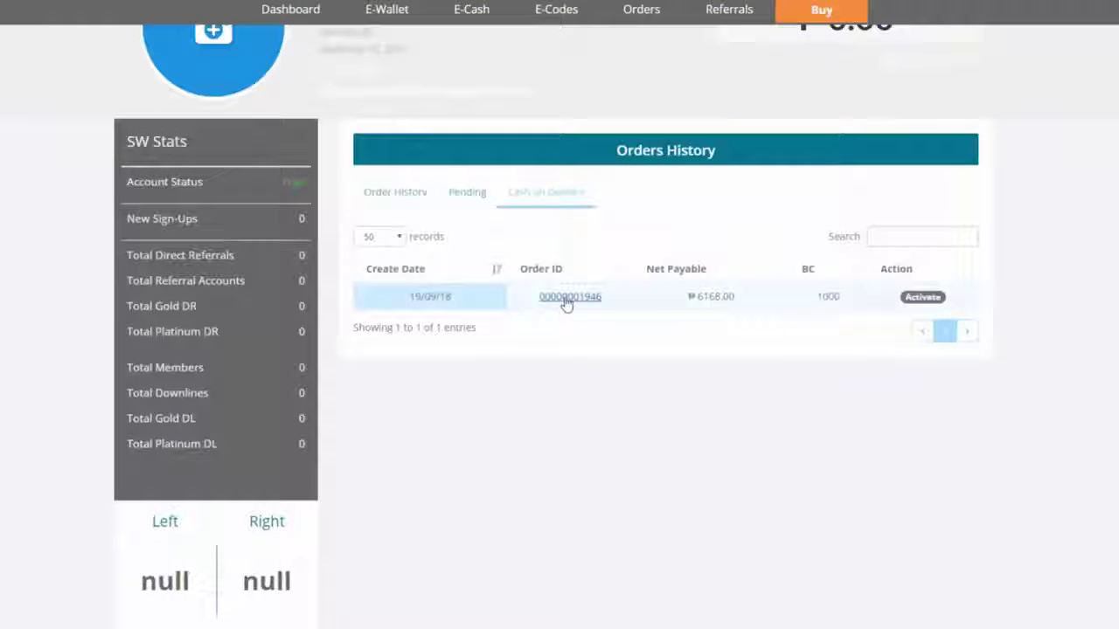
pyautogui.click(925, 299)
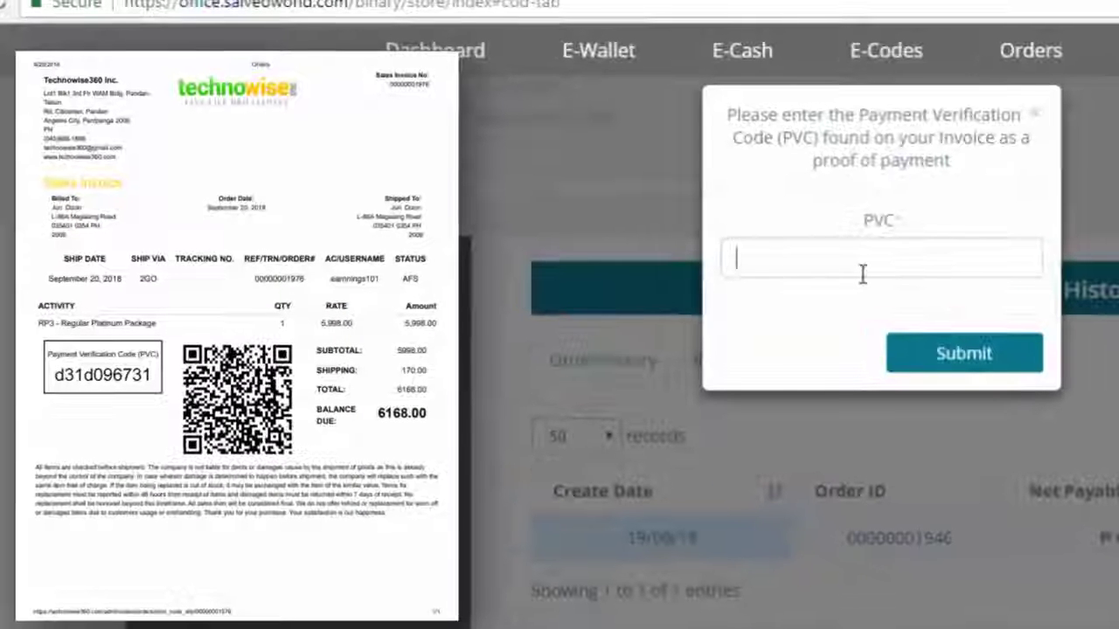
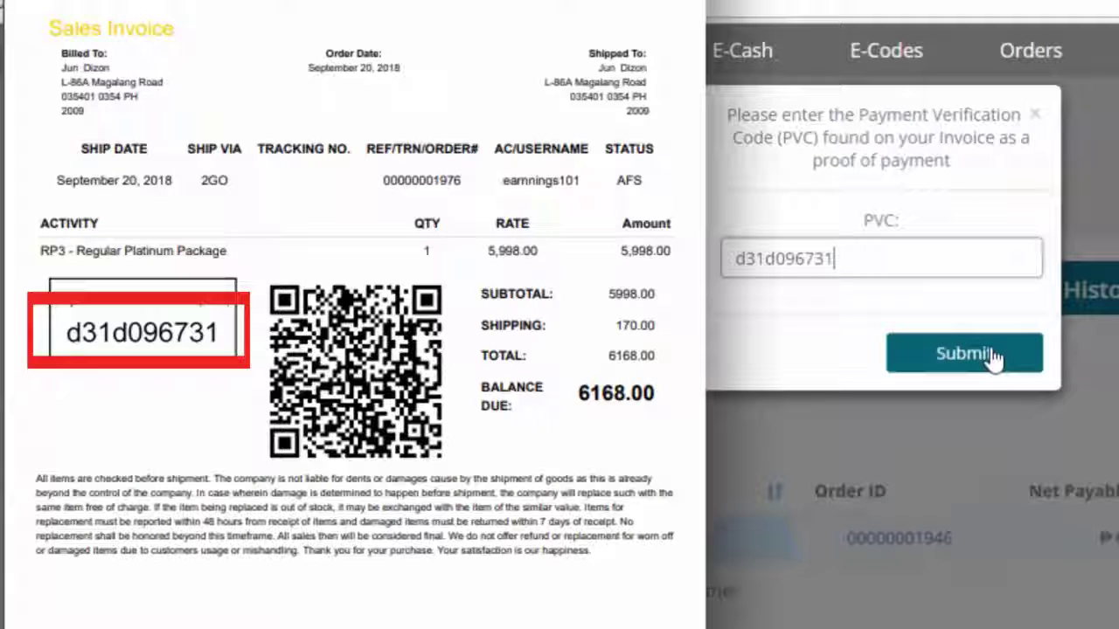
pyautogui.click(995, 359)
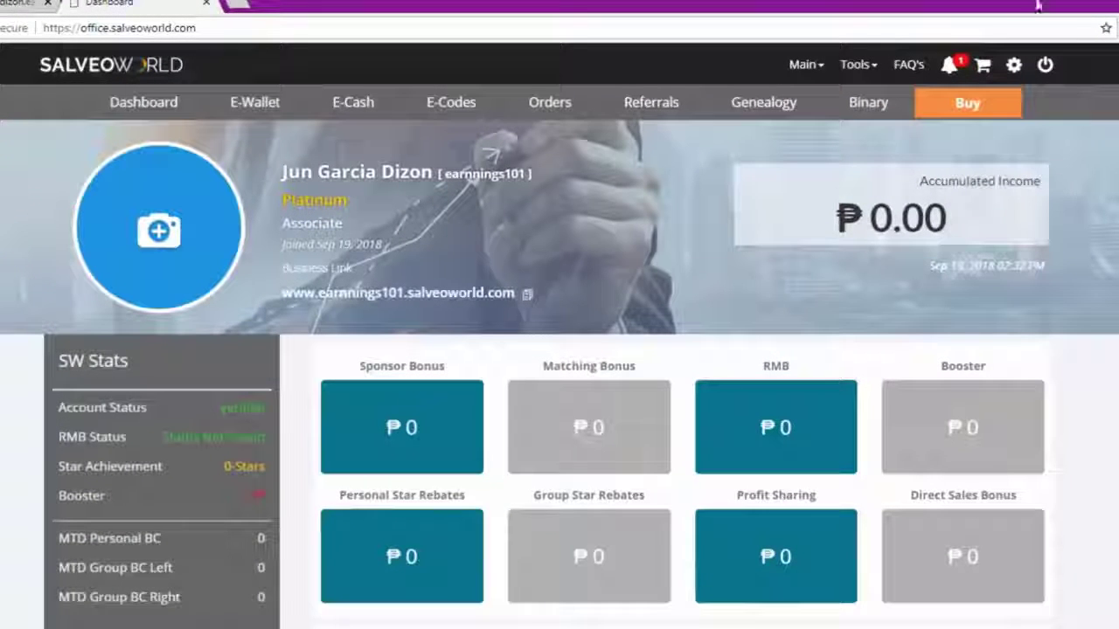
# Step: Check the notifications for the RP3 Regular Platinum Package Membership Activation message
pyautogui.click(958, 75)
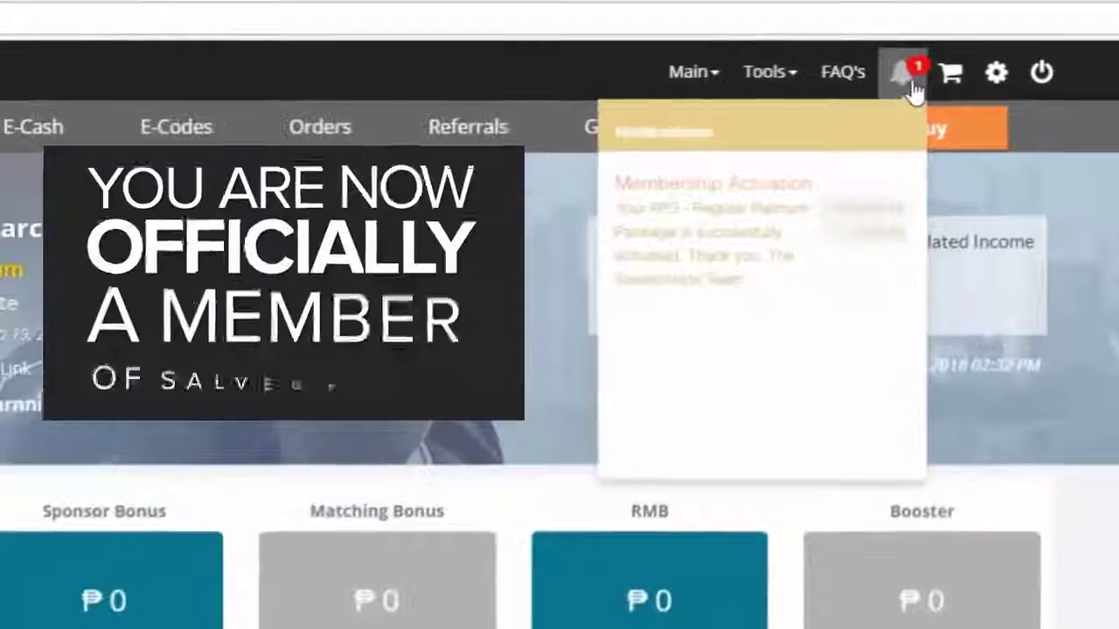